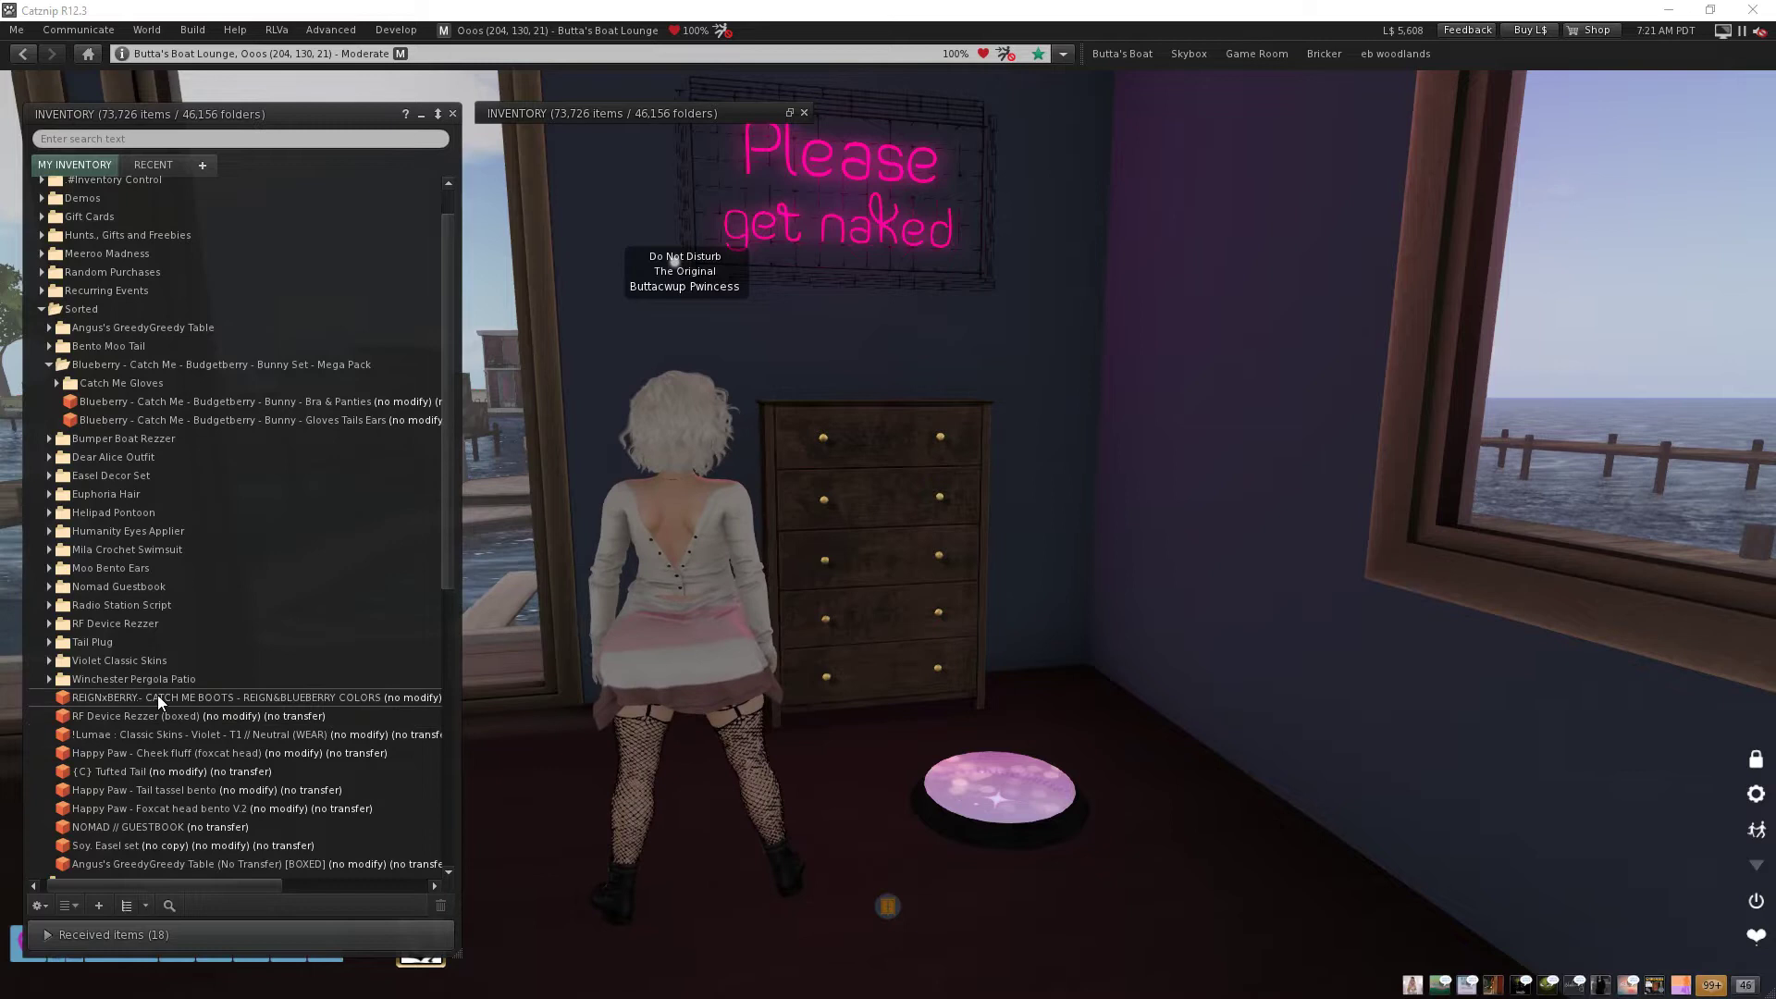
Archive the REIGNxBERRY Catch Me Boots box from the inventory in the dresser's b.Shoes drawer, skipping the Wardrobe item association
click(296, 696)
click(309, 418)
click(307, 403)
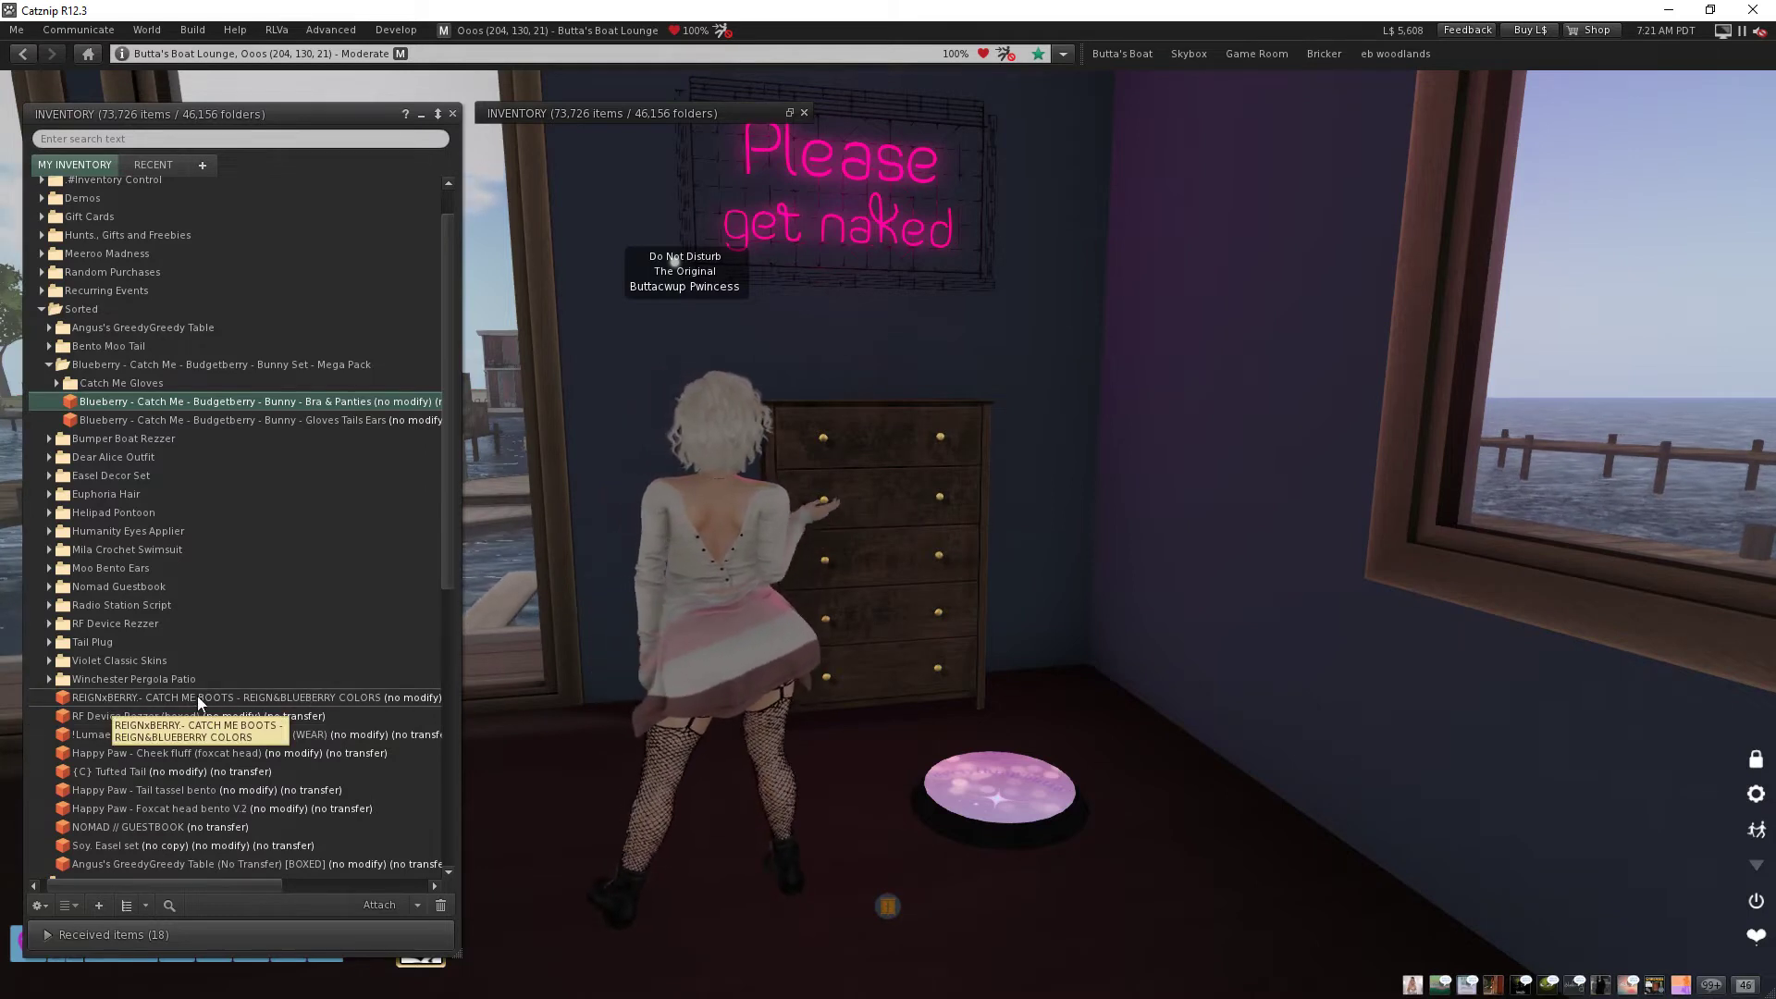
click(296, 697)
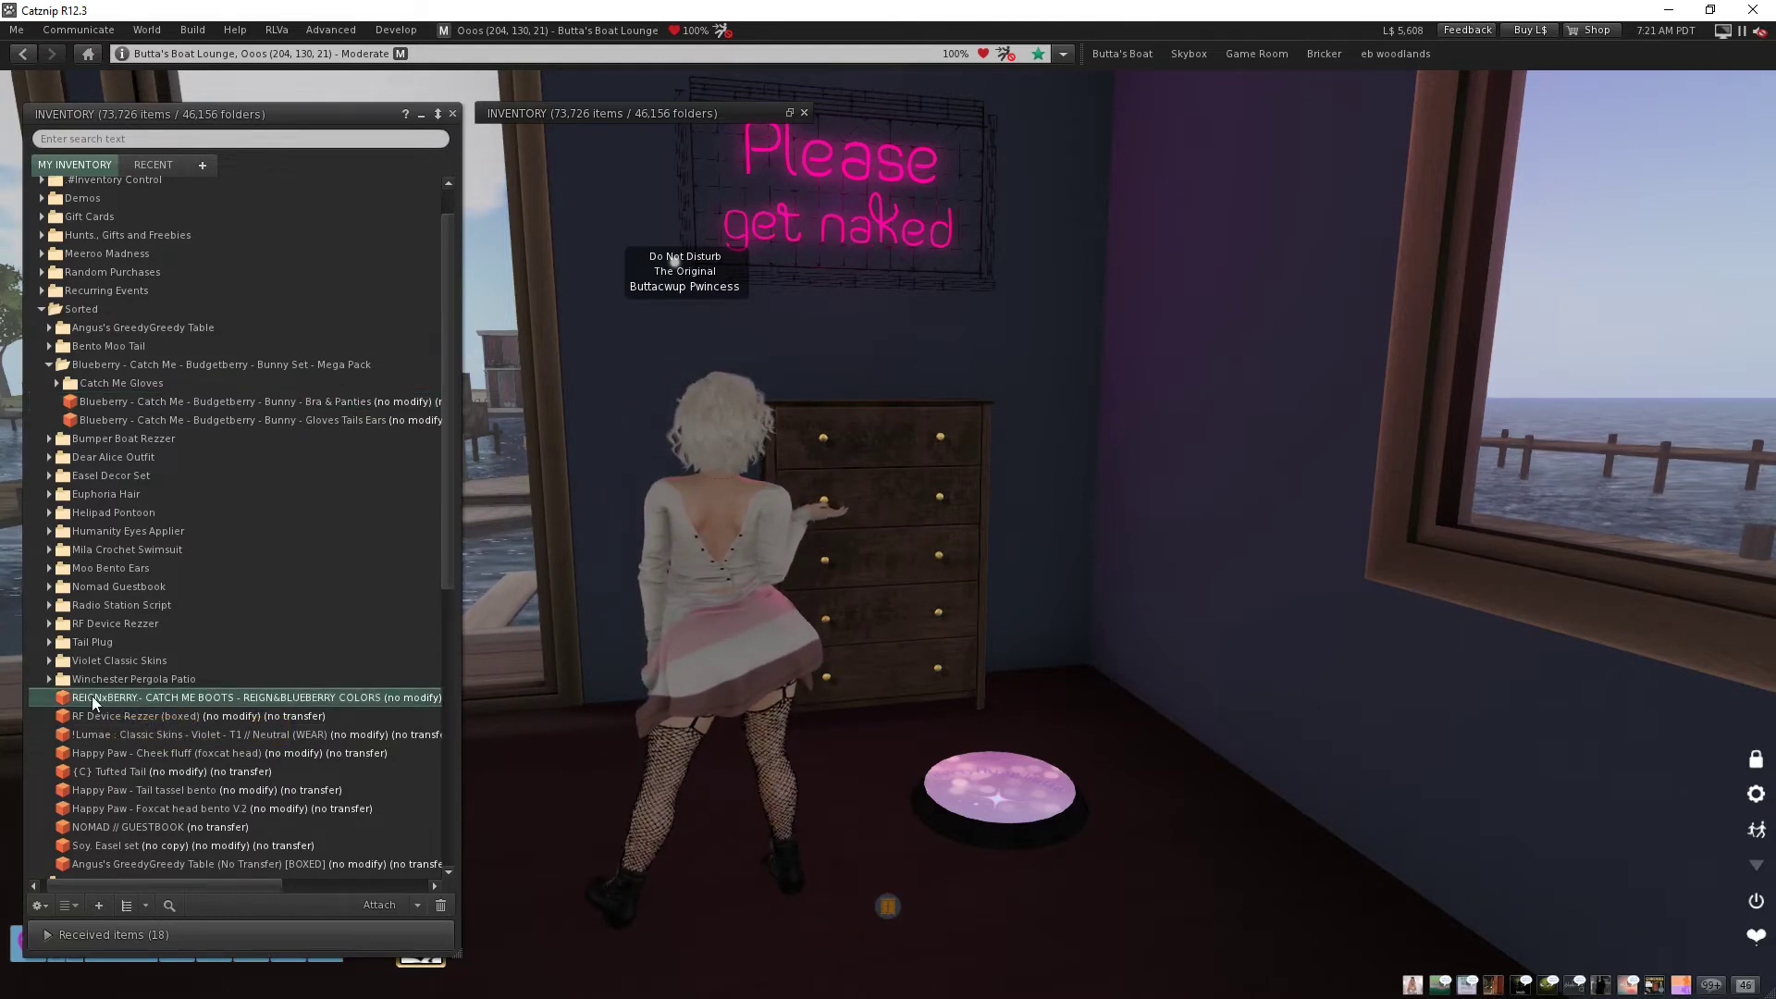
drag(92, 695, 884, 488)
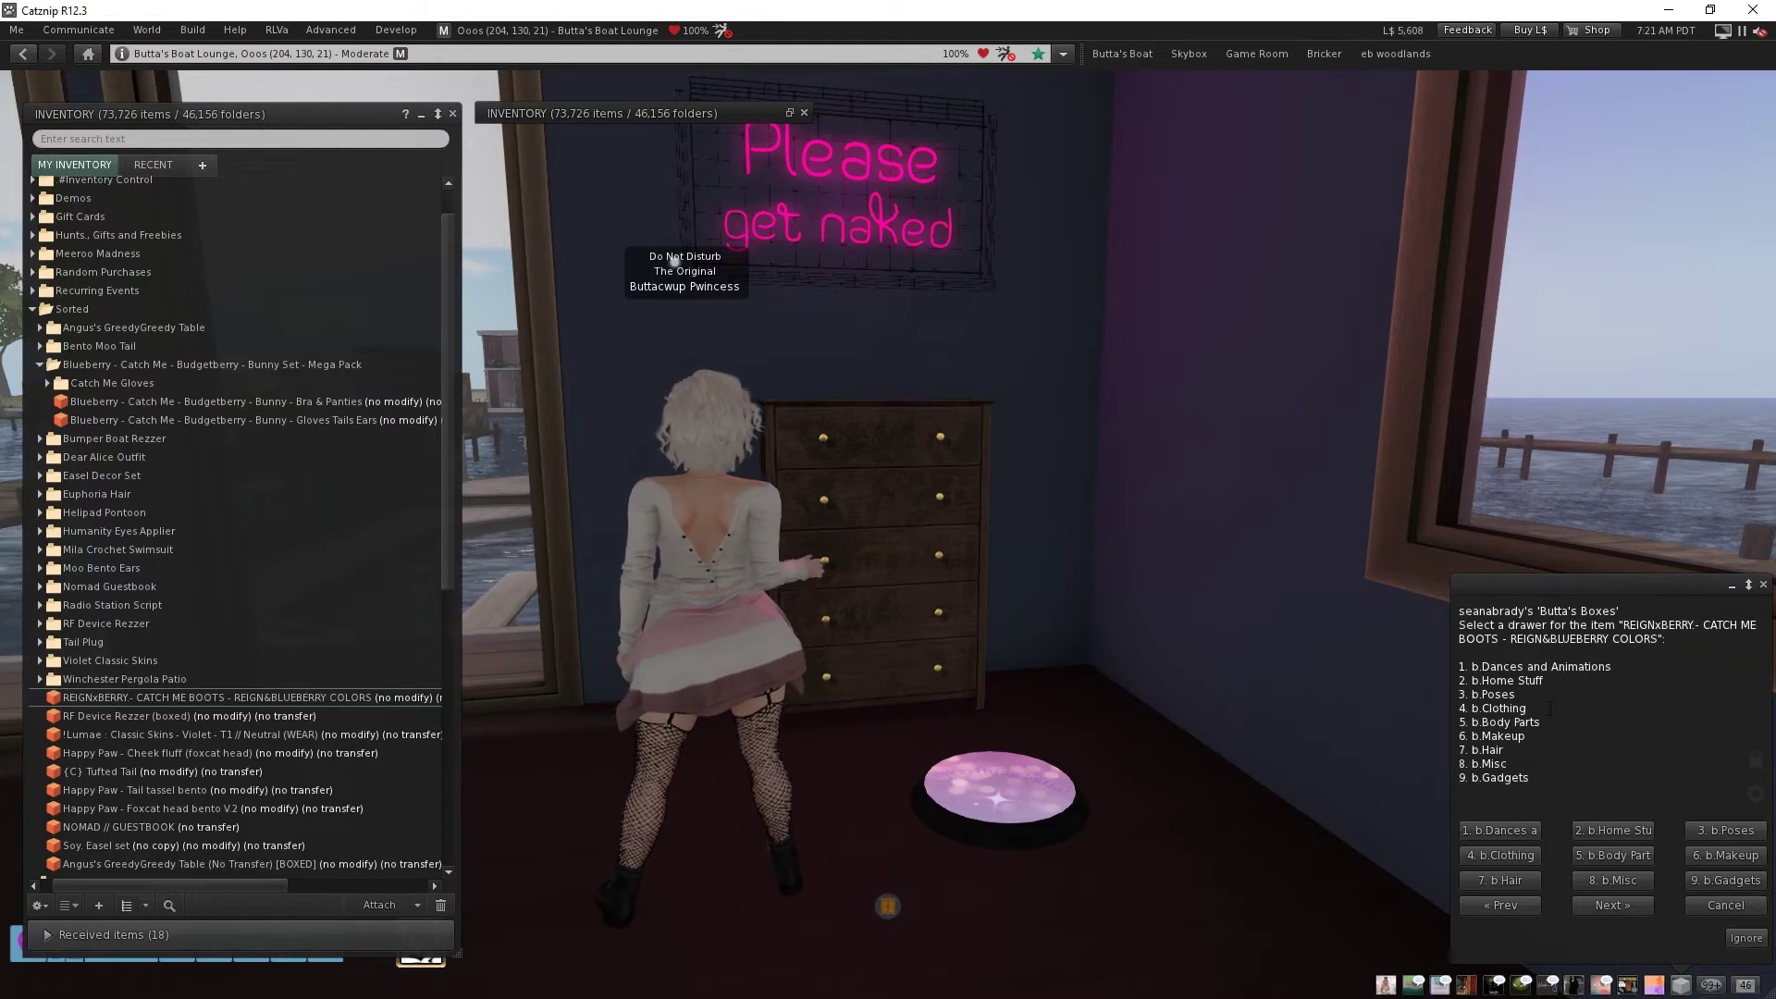
click(1617, 907)
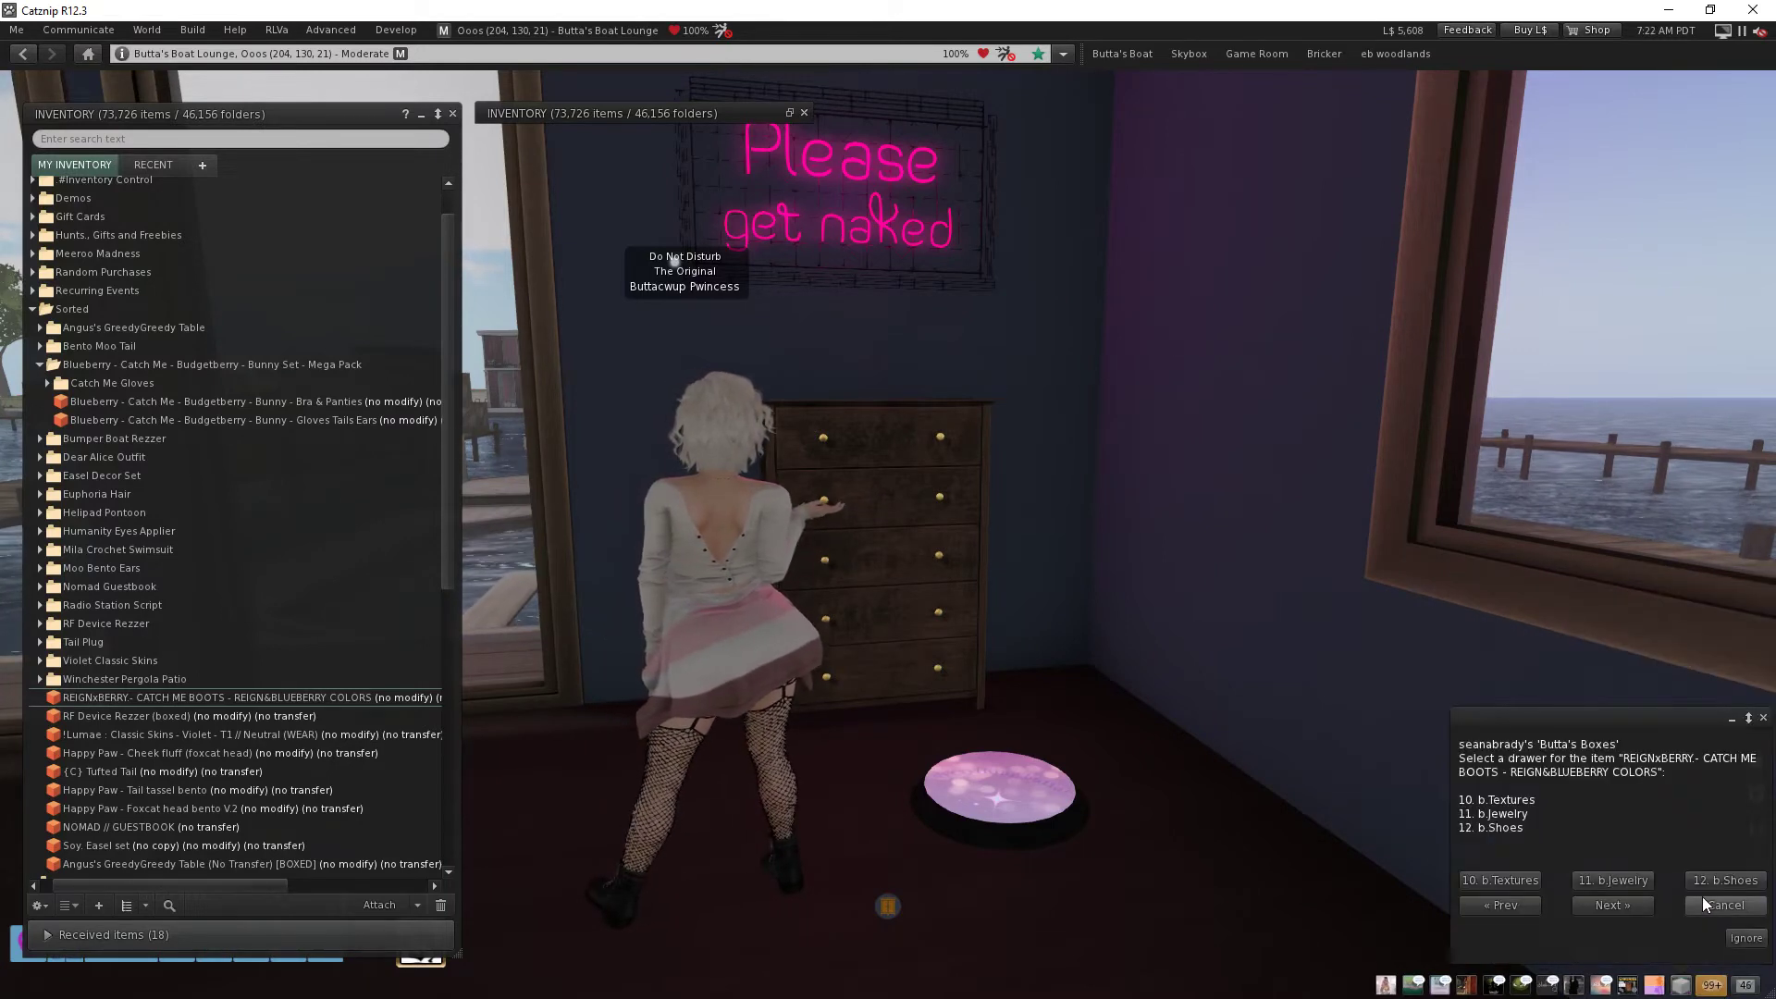
click(1734, 880)
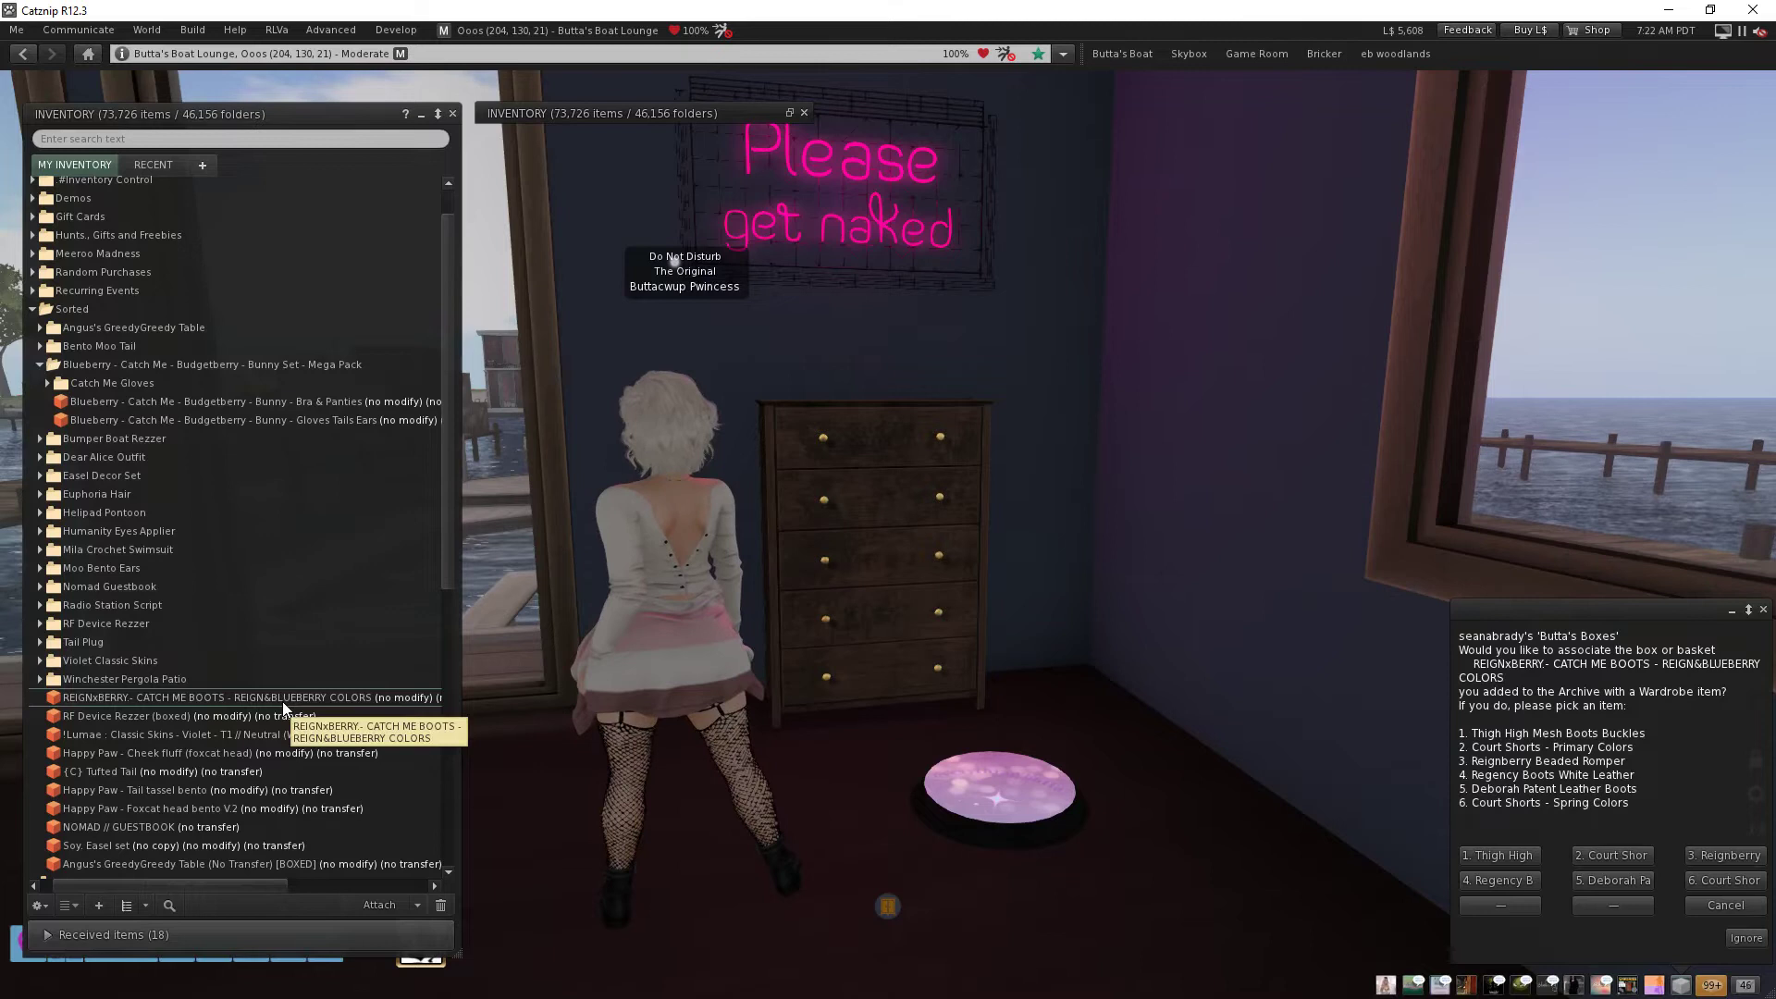
click(1726, 905)
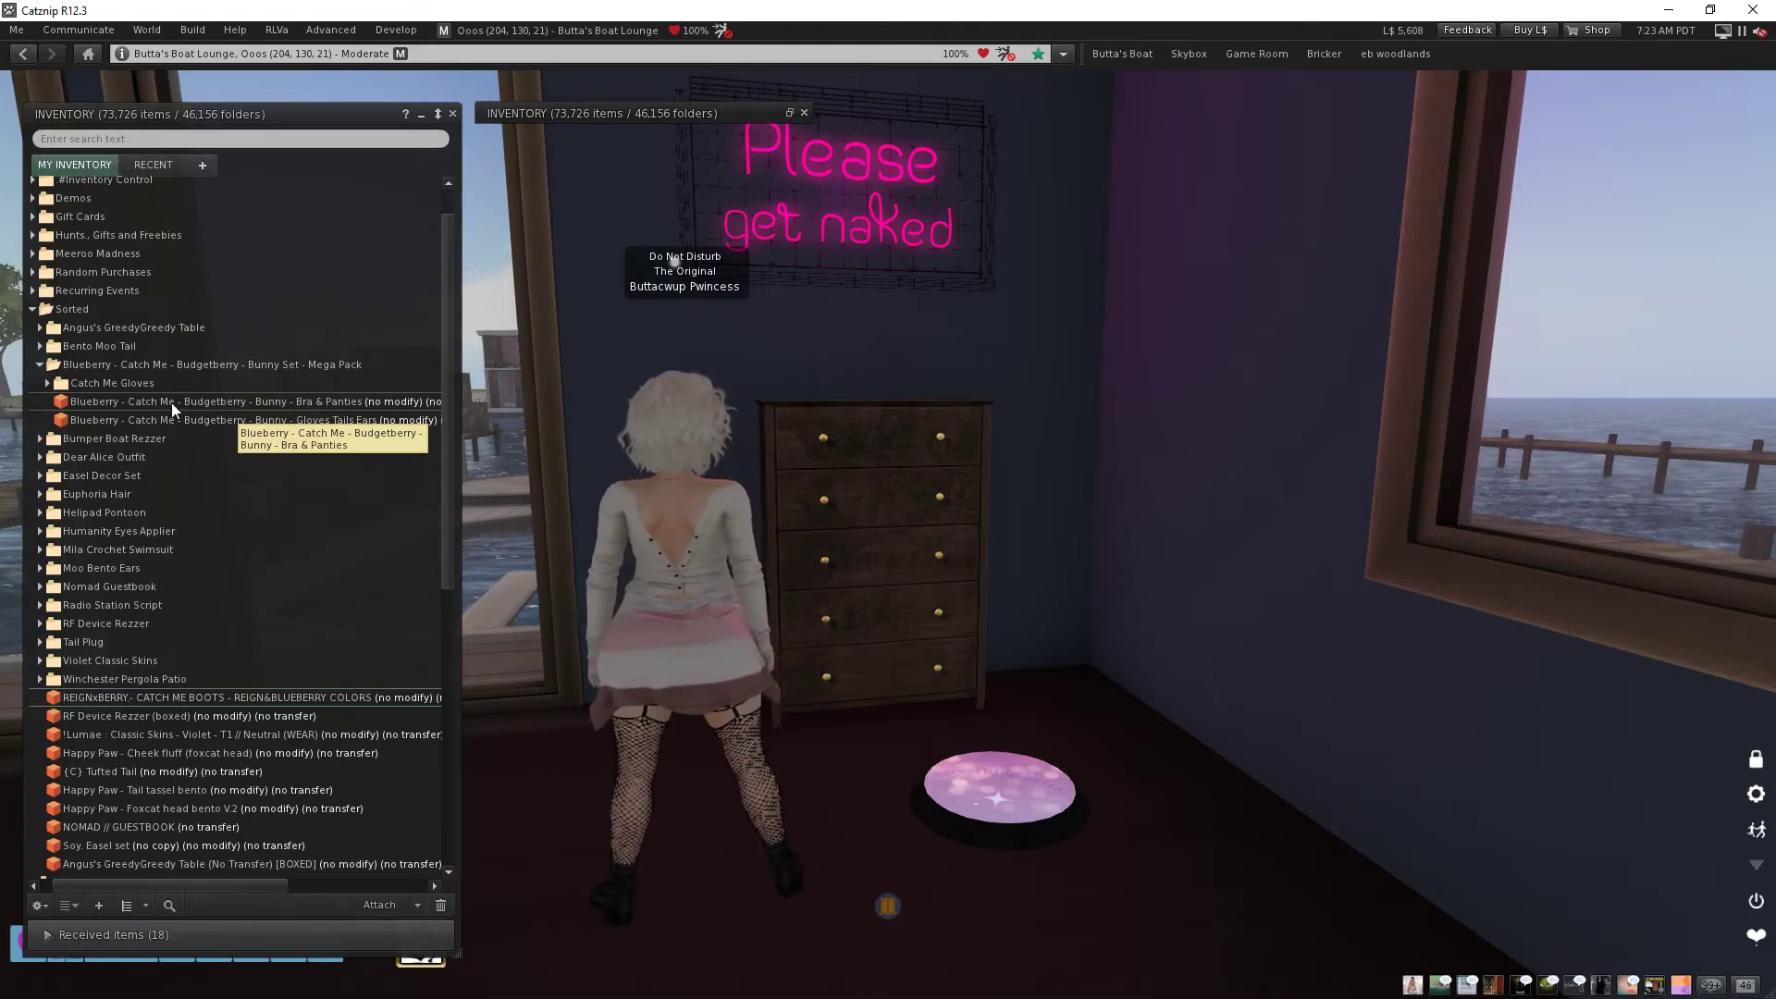
Archive the Blueberry Catch Me Bra & Panties box in the dresser's b.Clothing drawer without associating a Wardrobe item
click(208, 403)
click(891, 535)
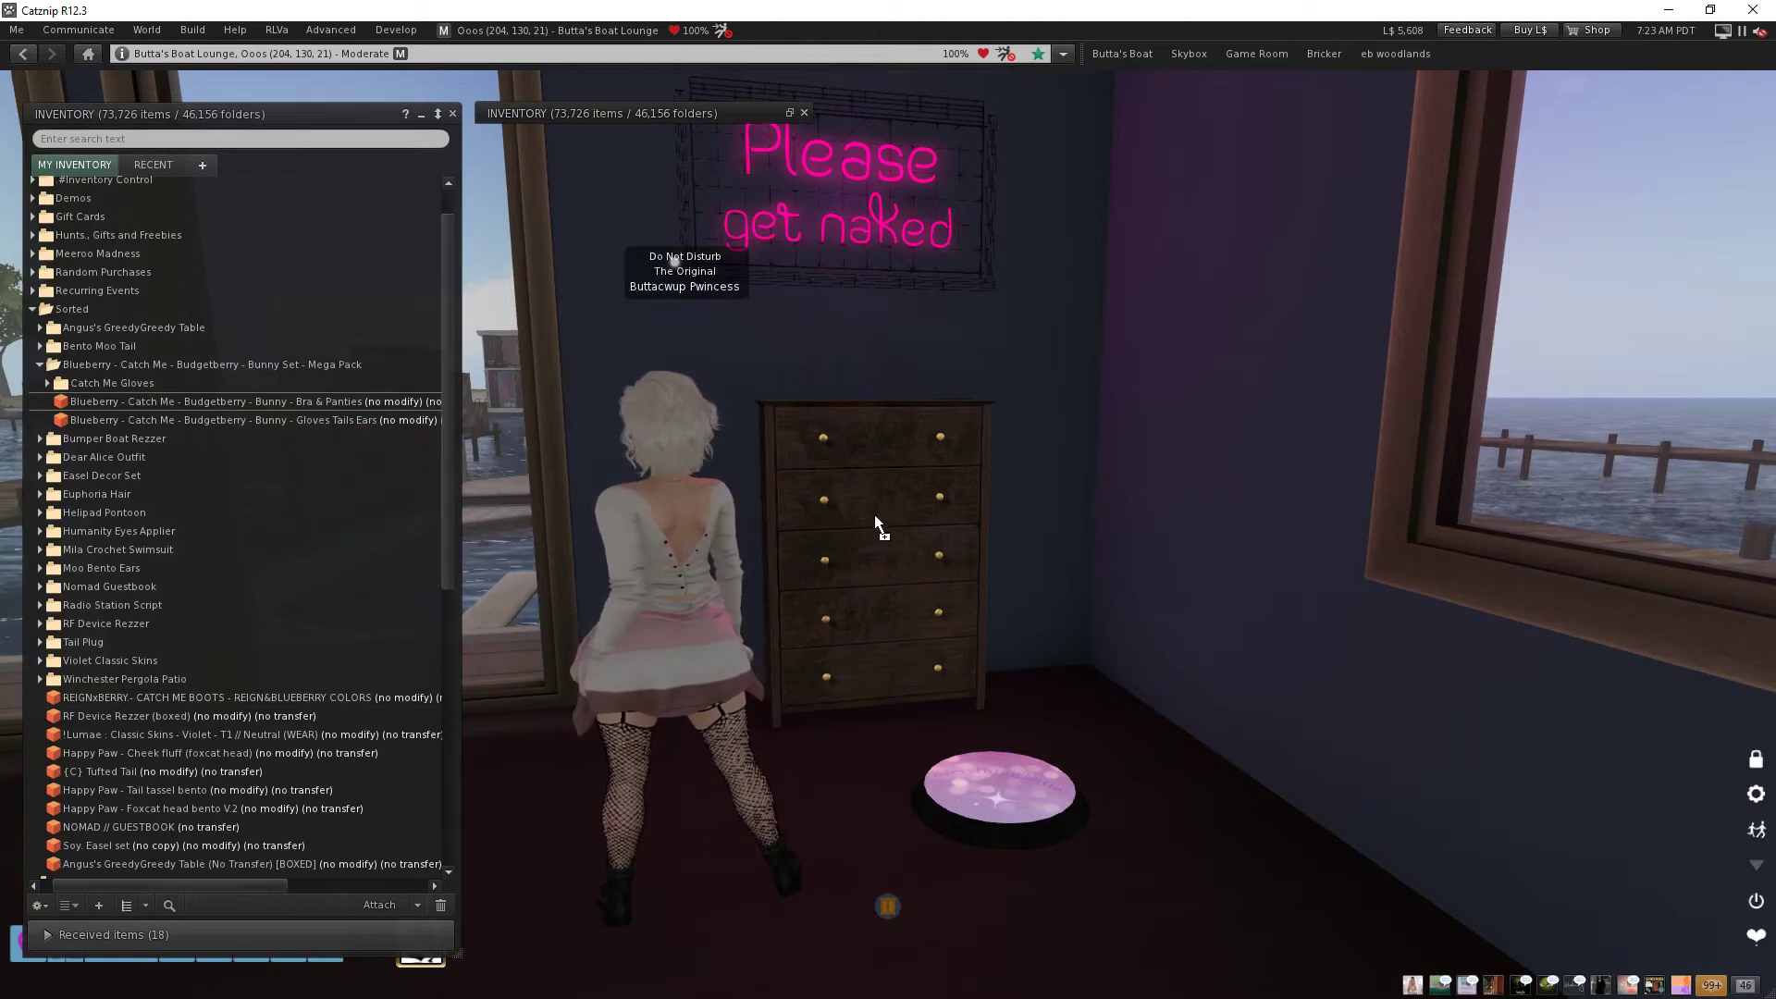
drag(874, 514, 874, 514)
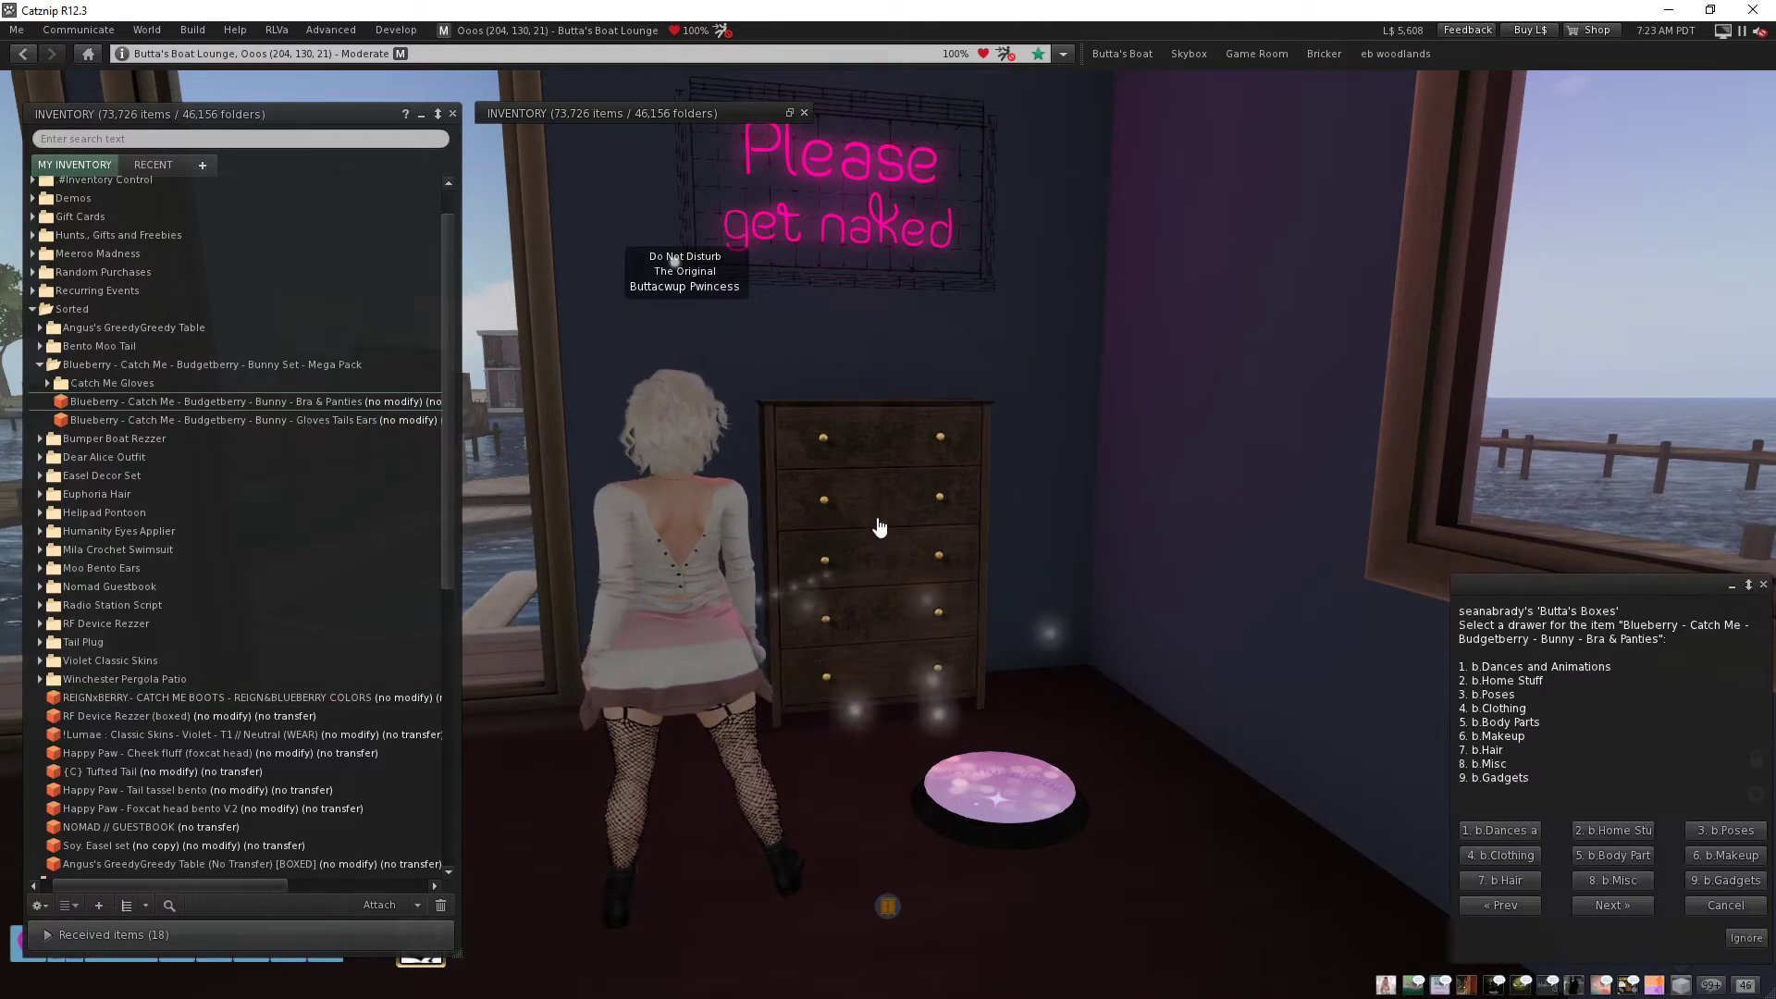
click(1495, 859)
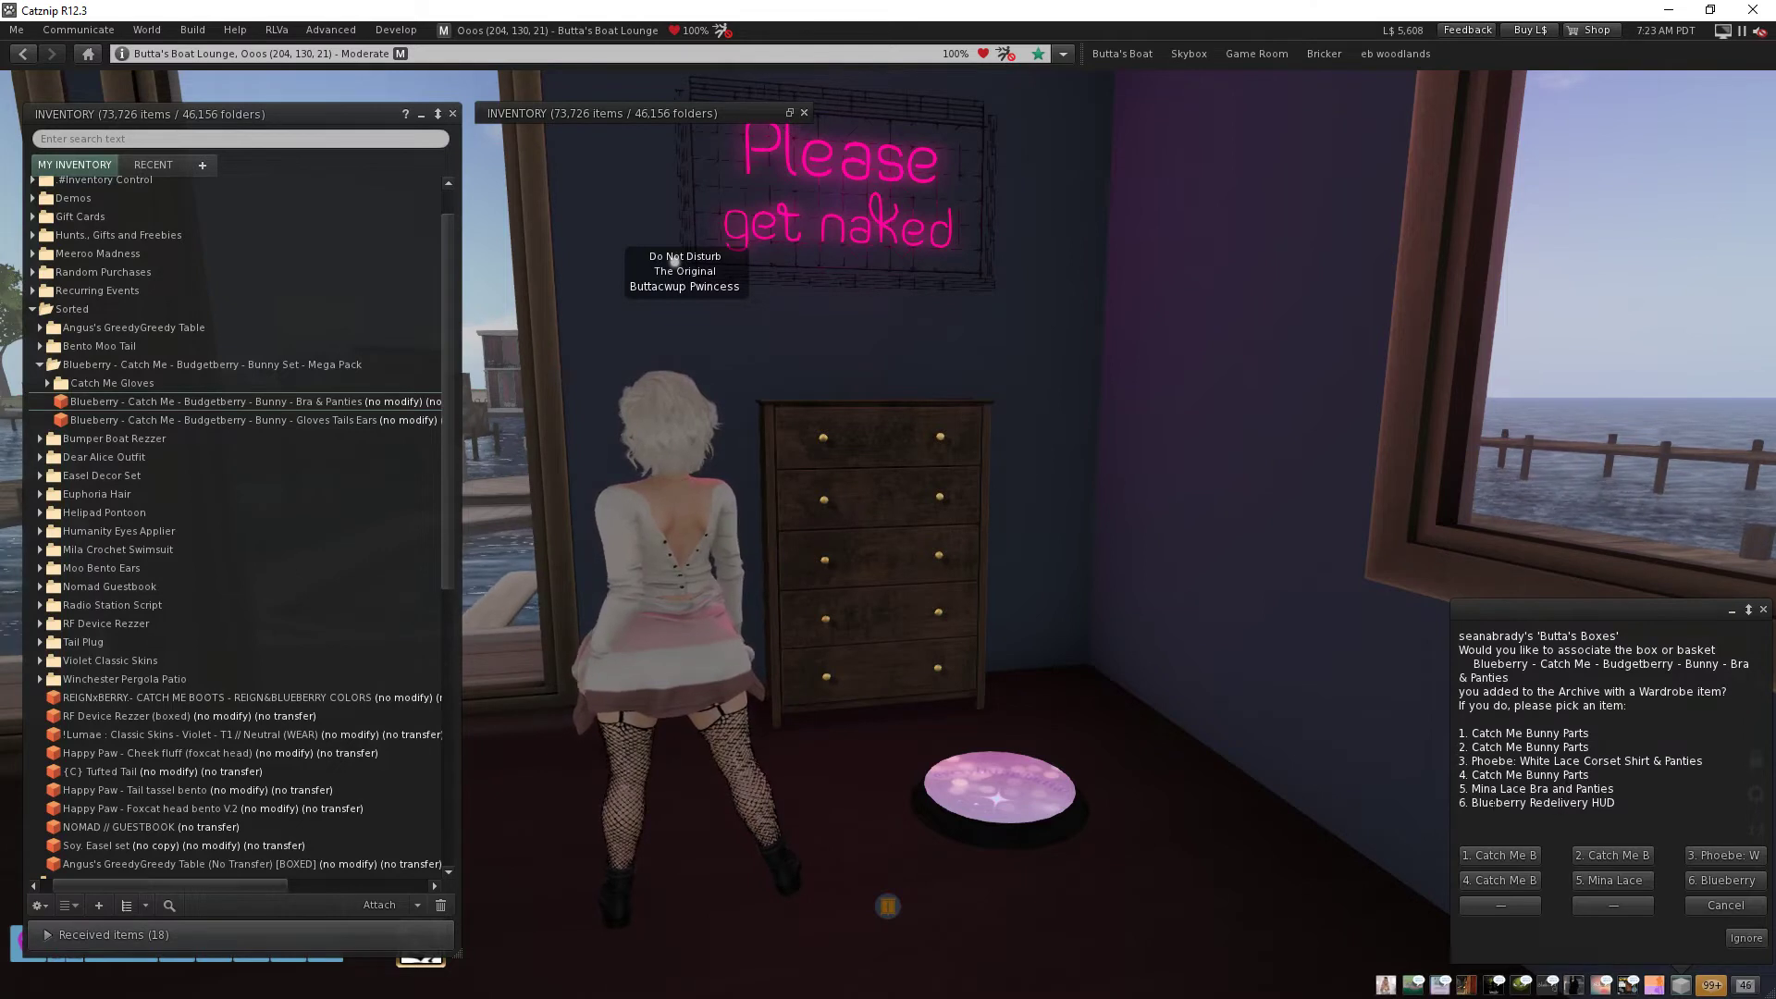
click(1730, 906)
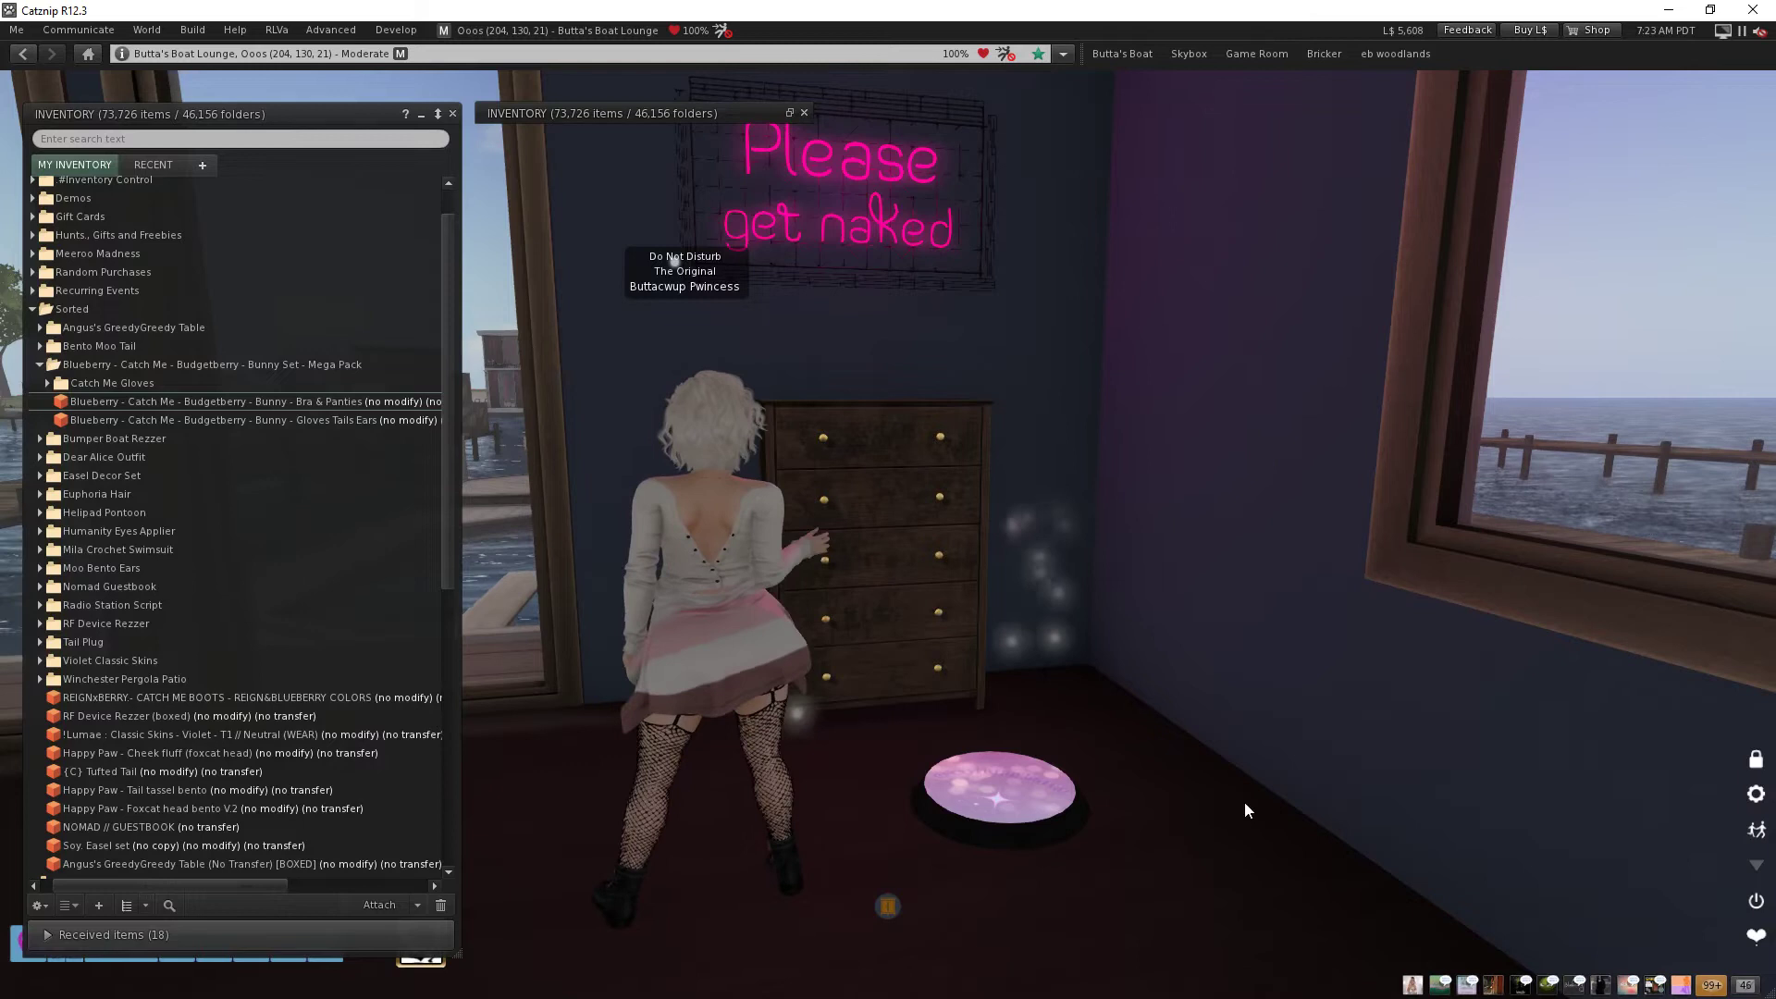
Archive the Blueberry Gloves Tails Ears box in the dresser's b.Body Parts drawer and associate it with Catch Me Bunny Parts
drag(103, 420, 670, 487)
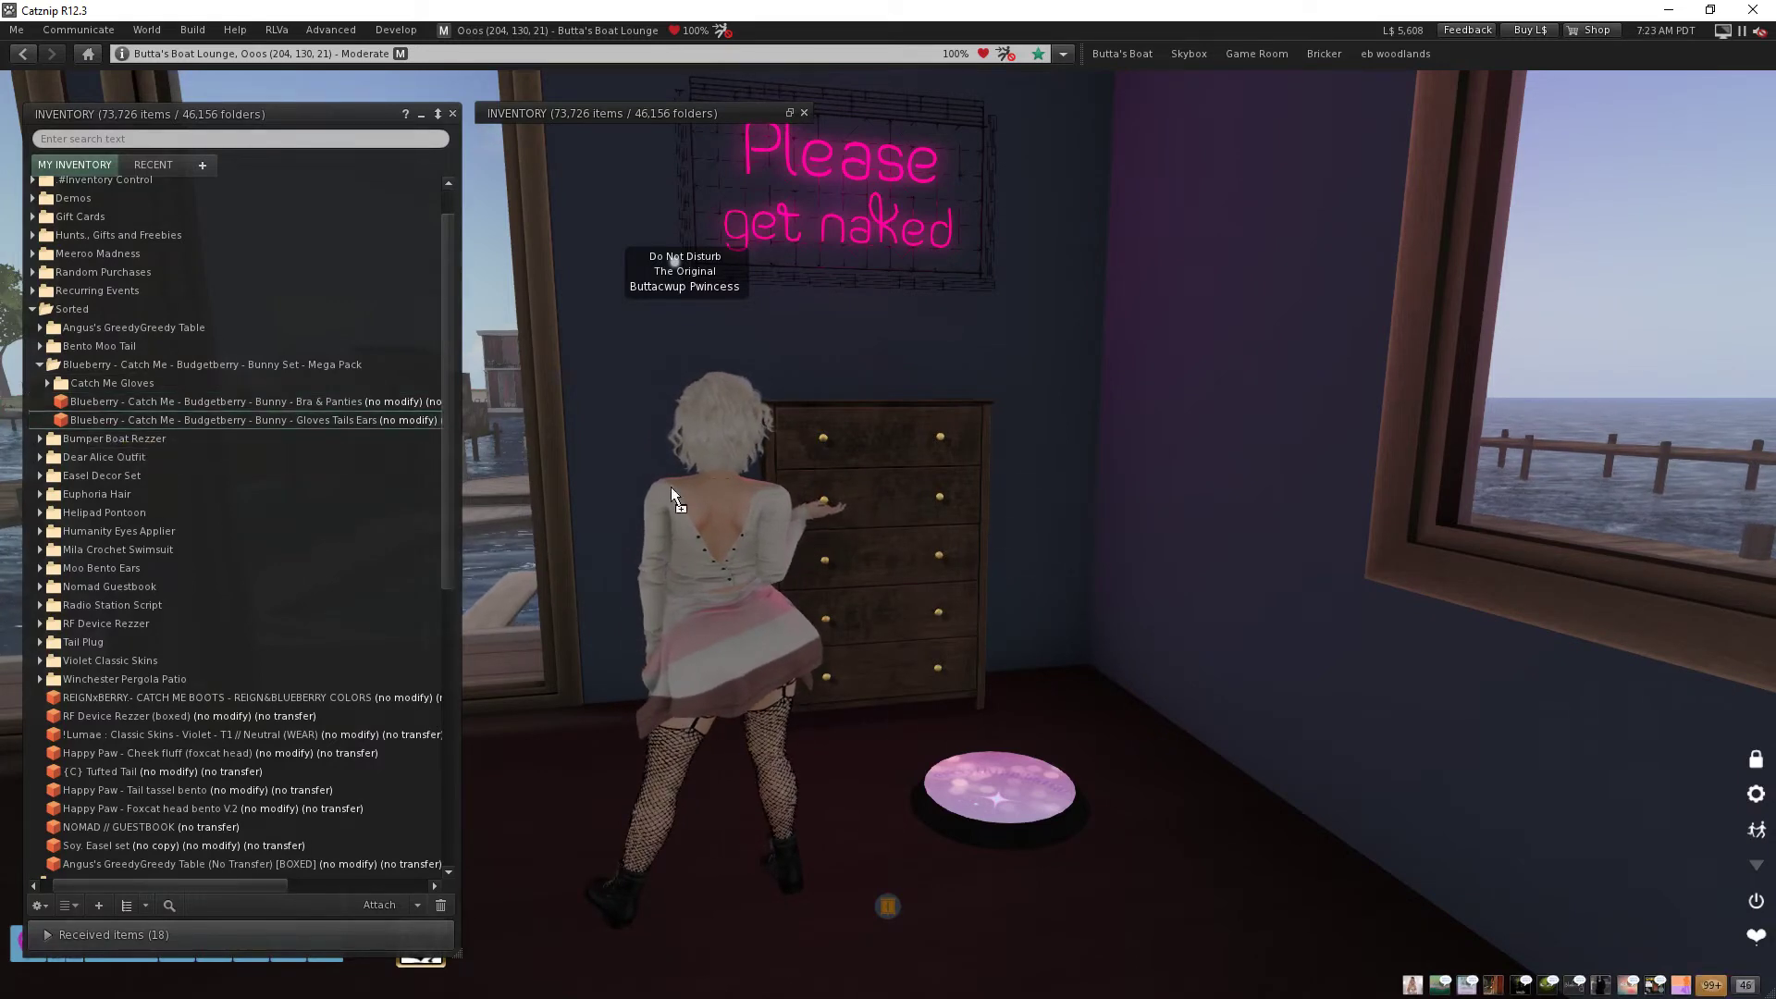
drag(877, 484, 877, 479)
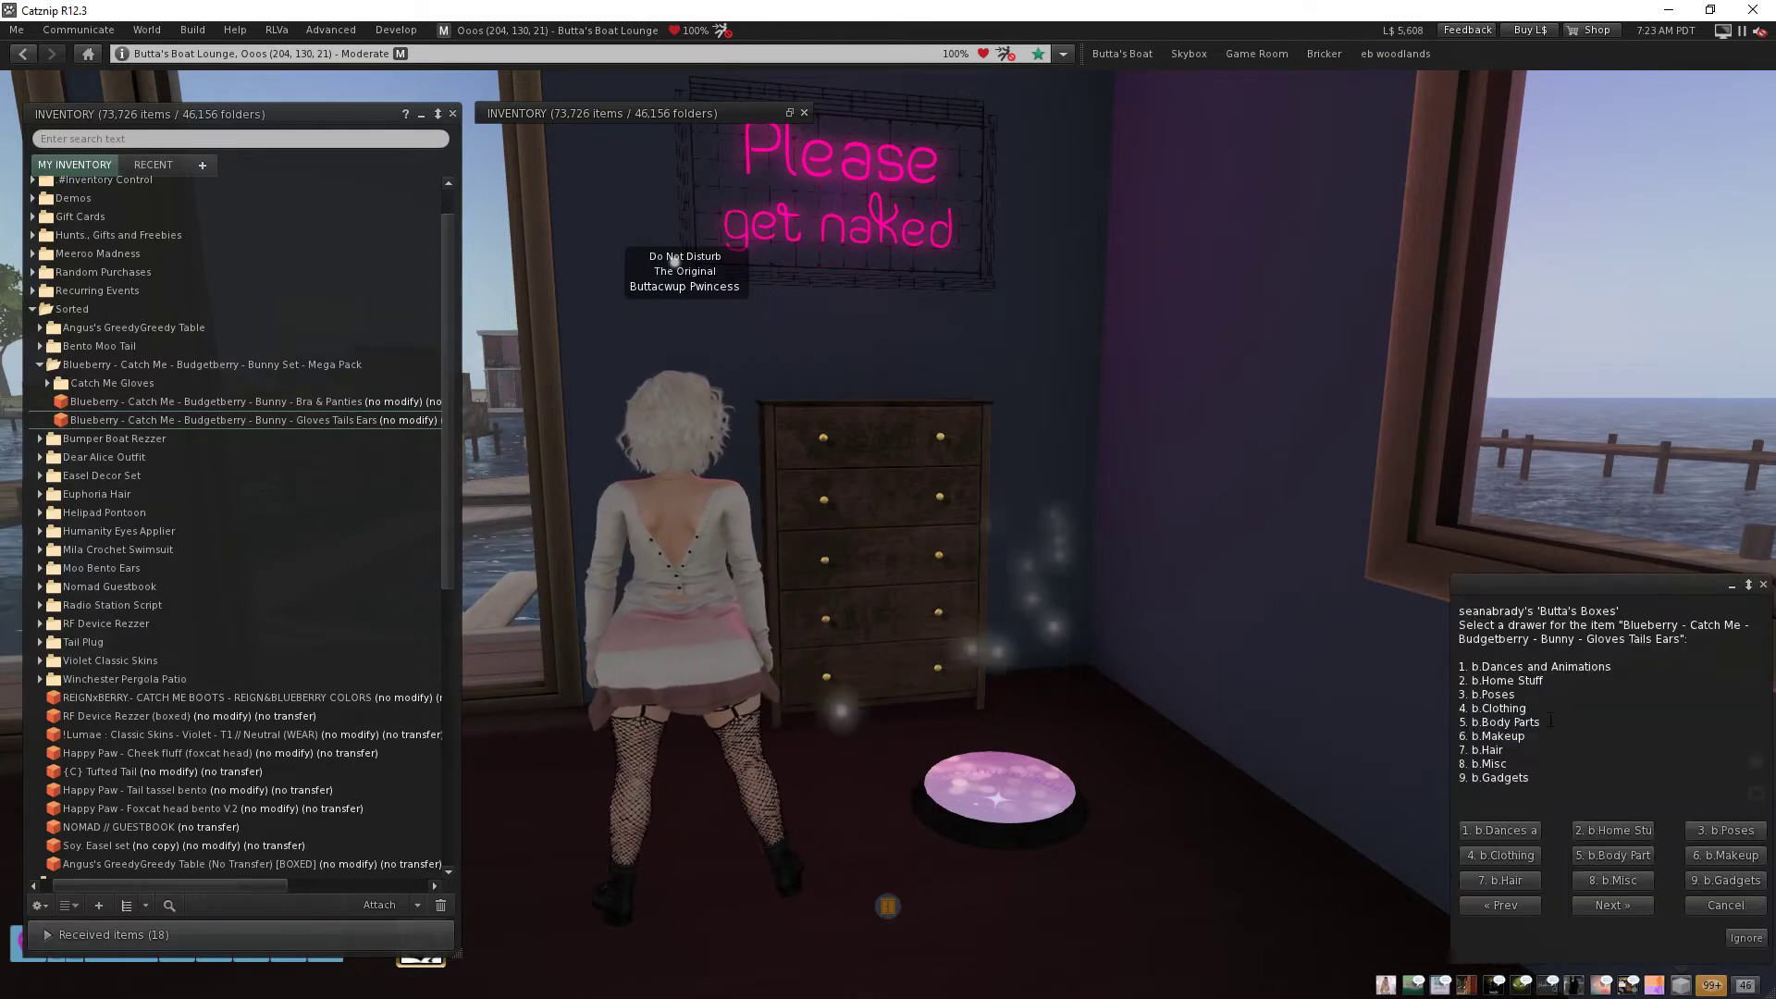
click(1613, 857)
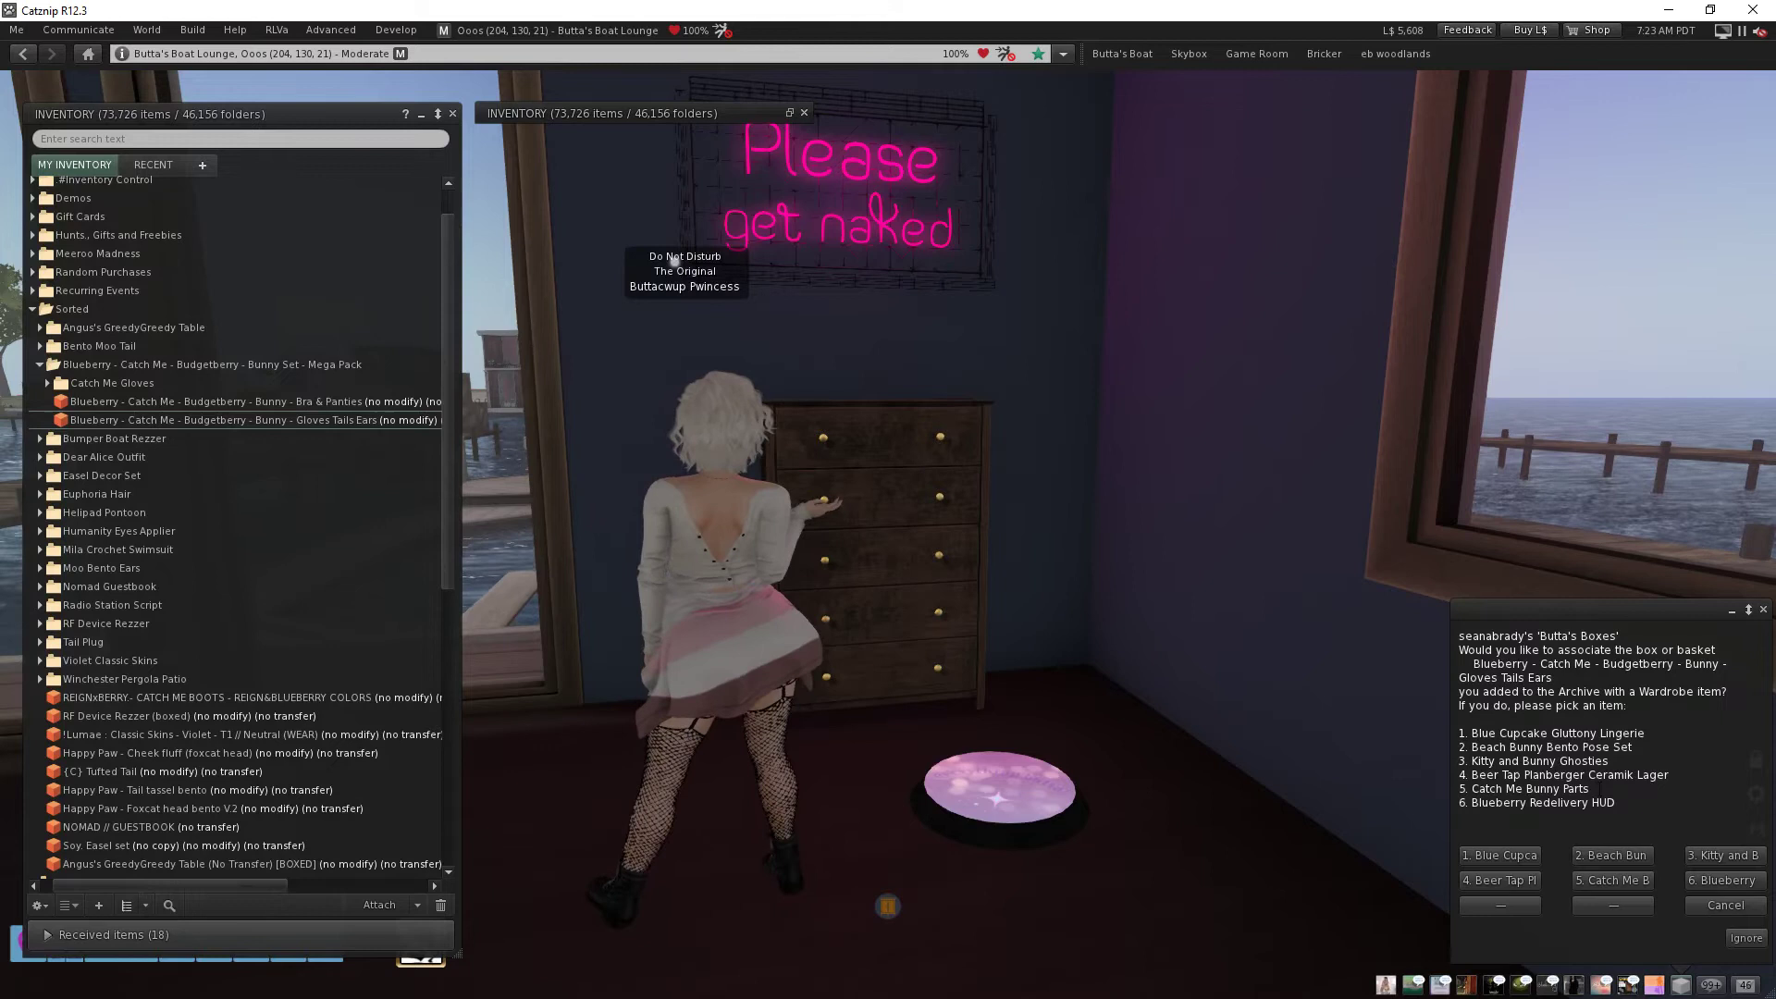
drag(1589, 789, 1528, 789)
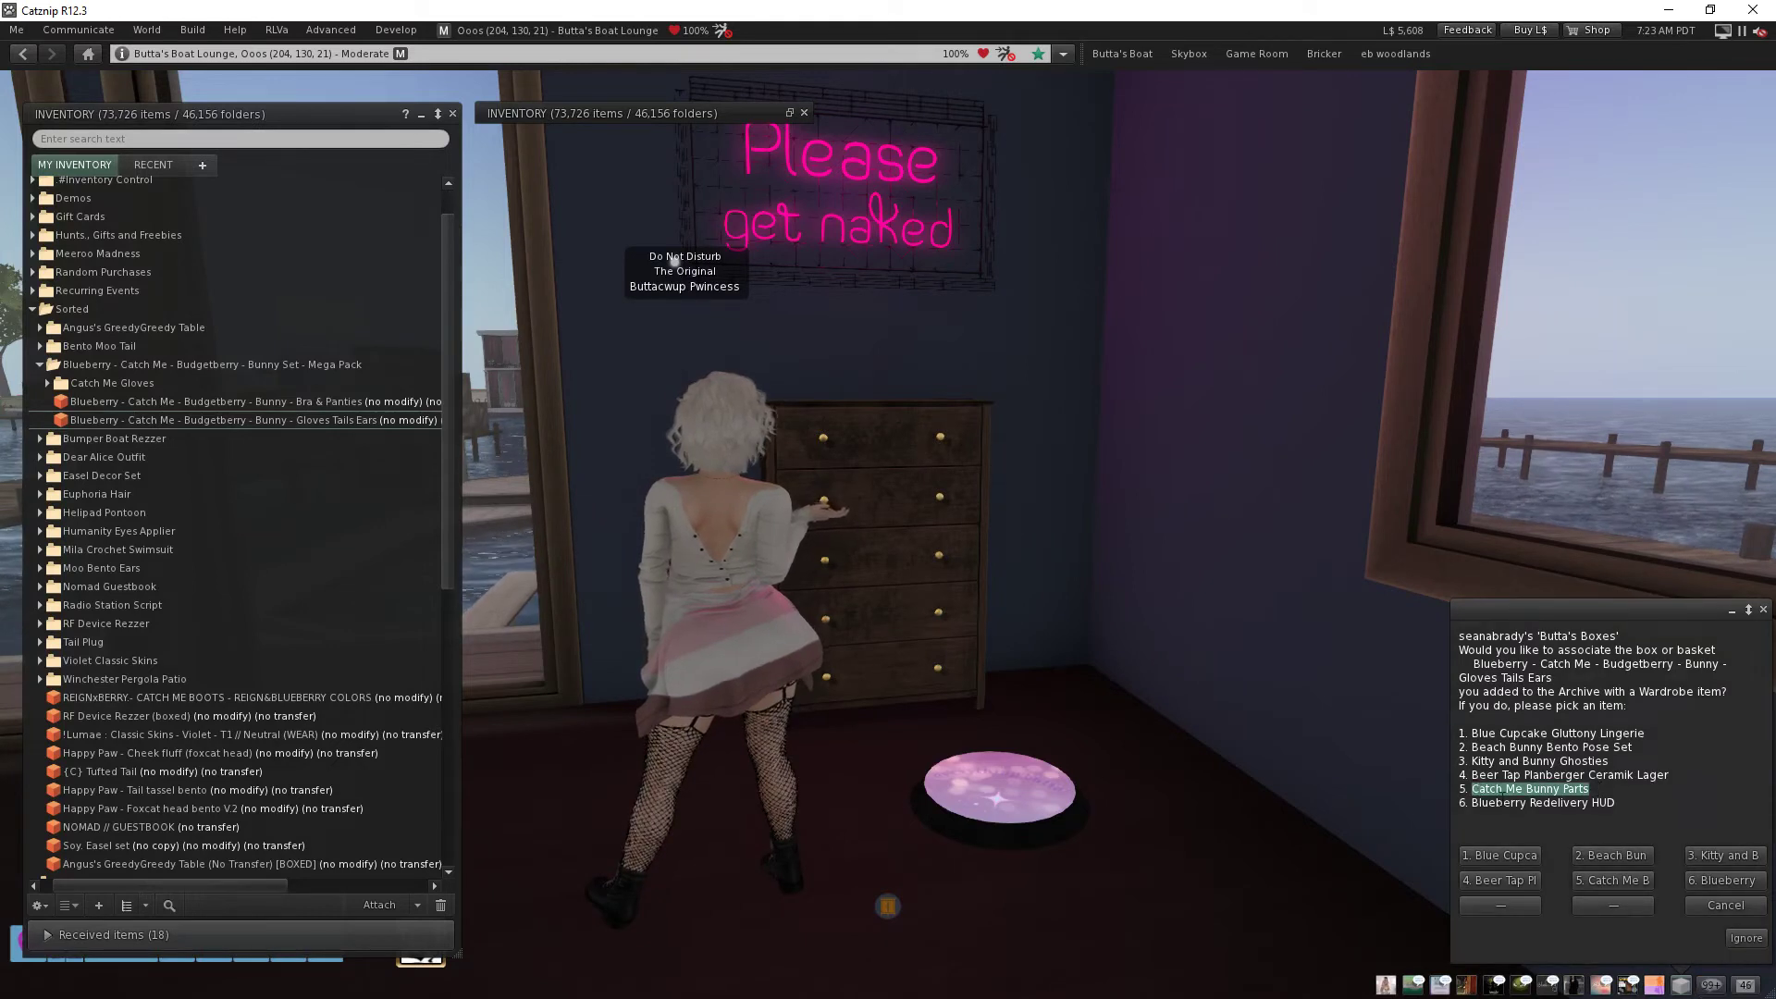
click(1604, 879)
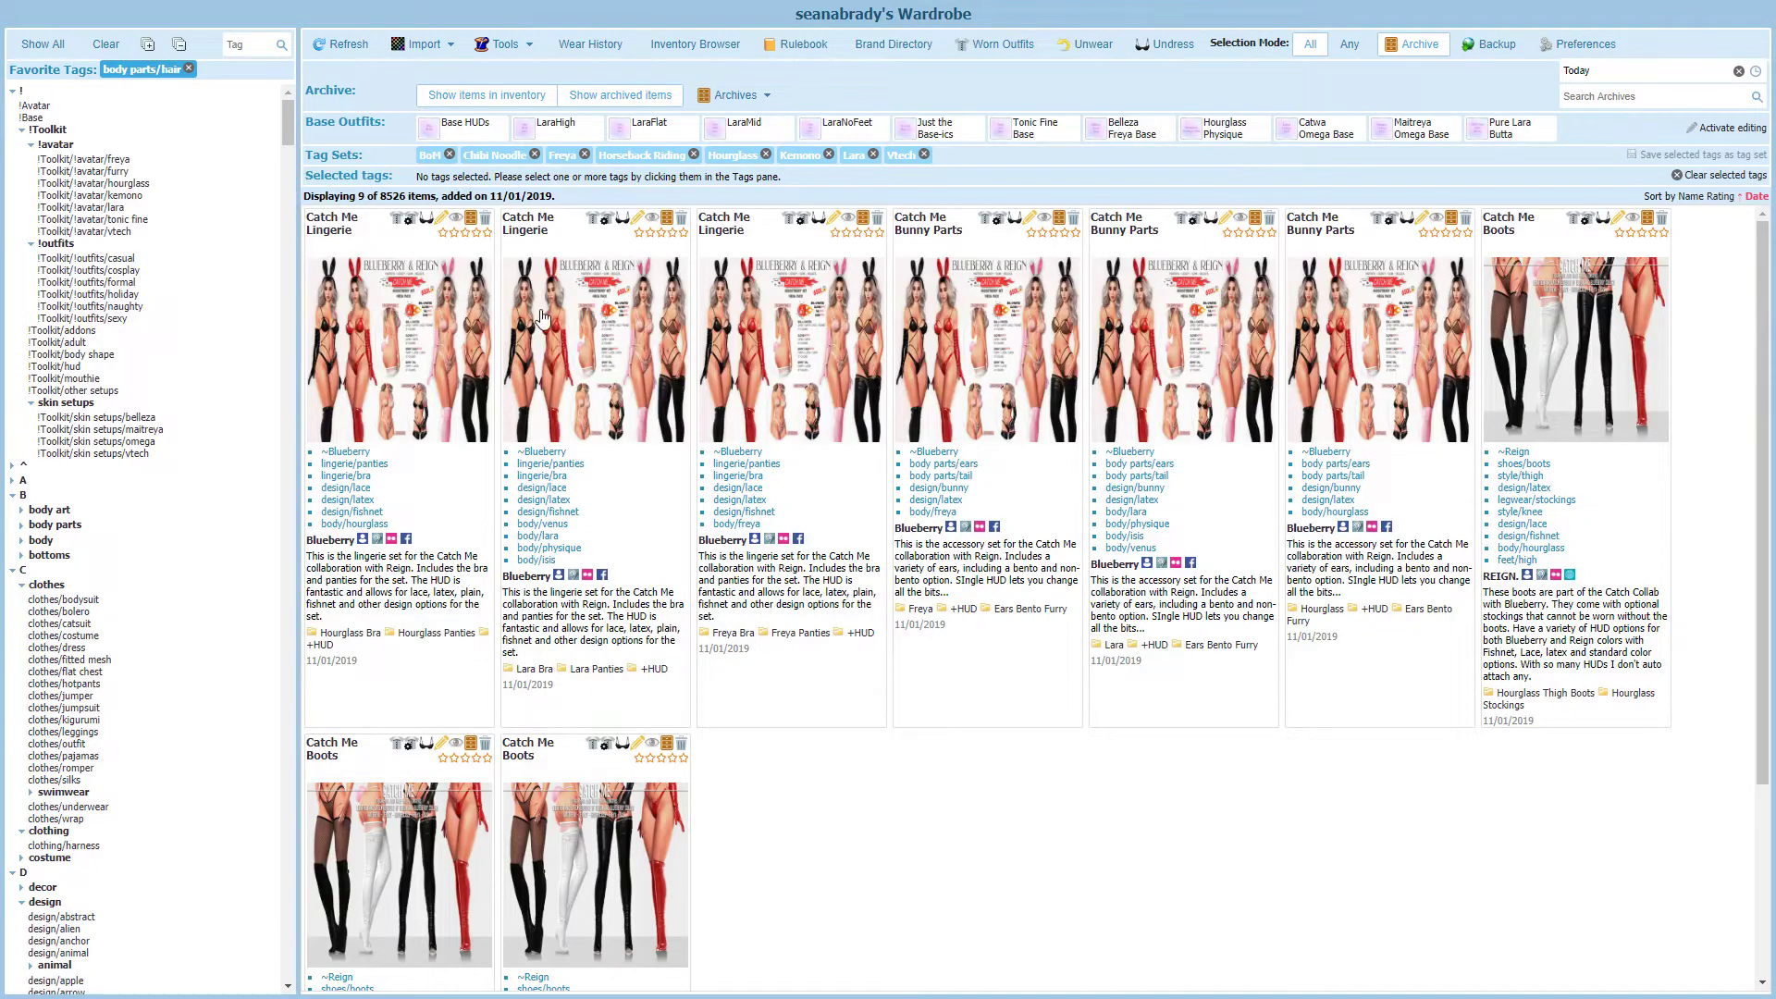
In the Wardrobe web page, refresh the items and search the archives for "catch me"
click(340, 53)
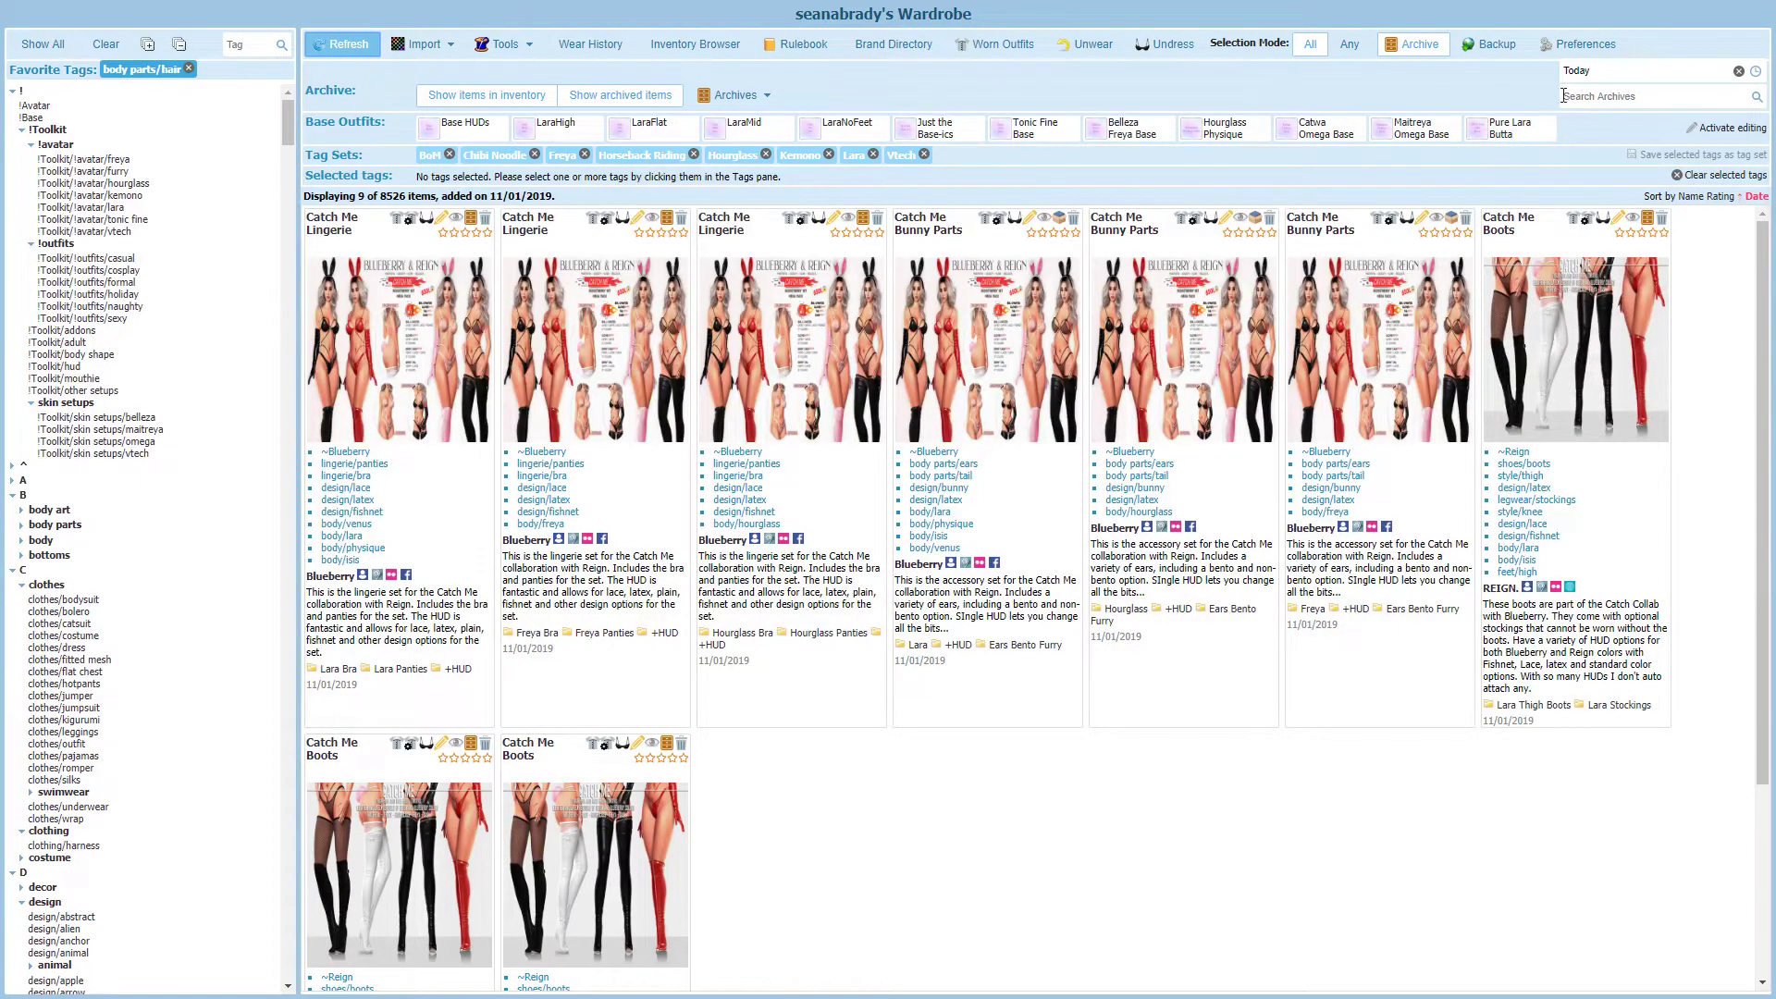
click(1661, 98)
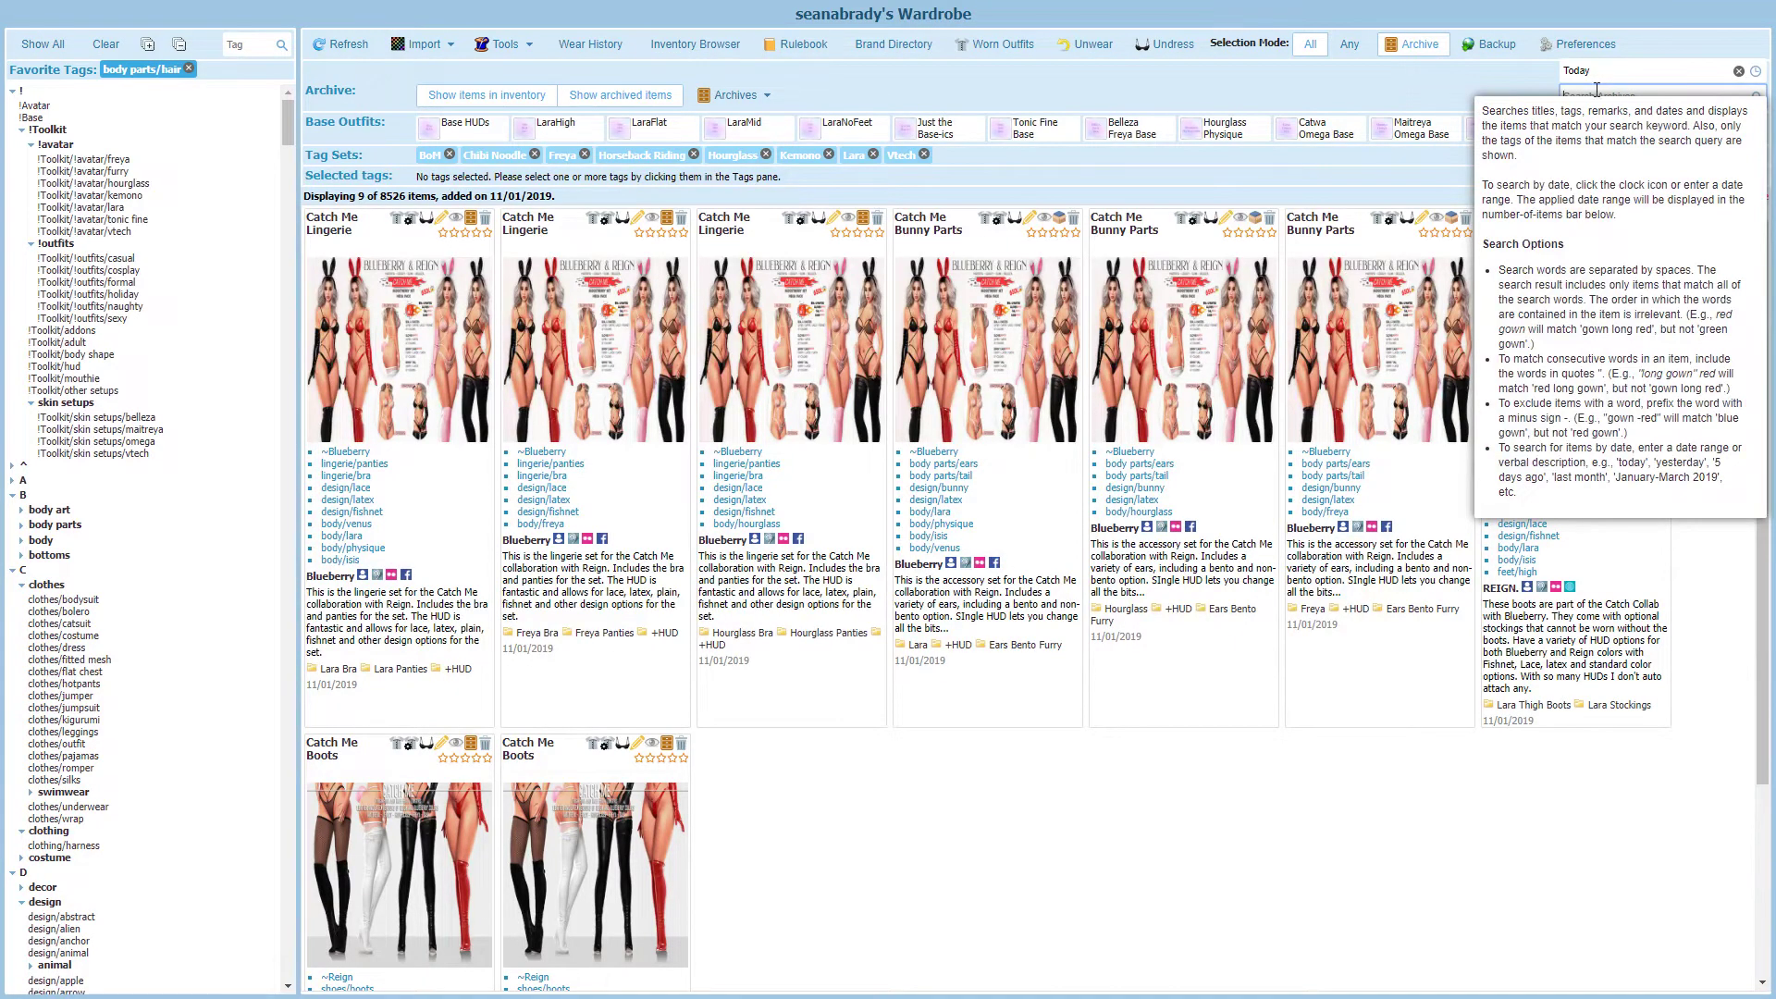
text(catch me)
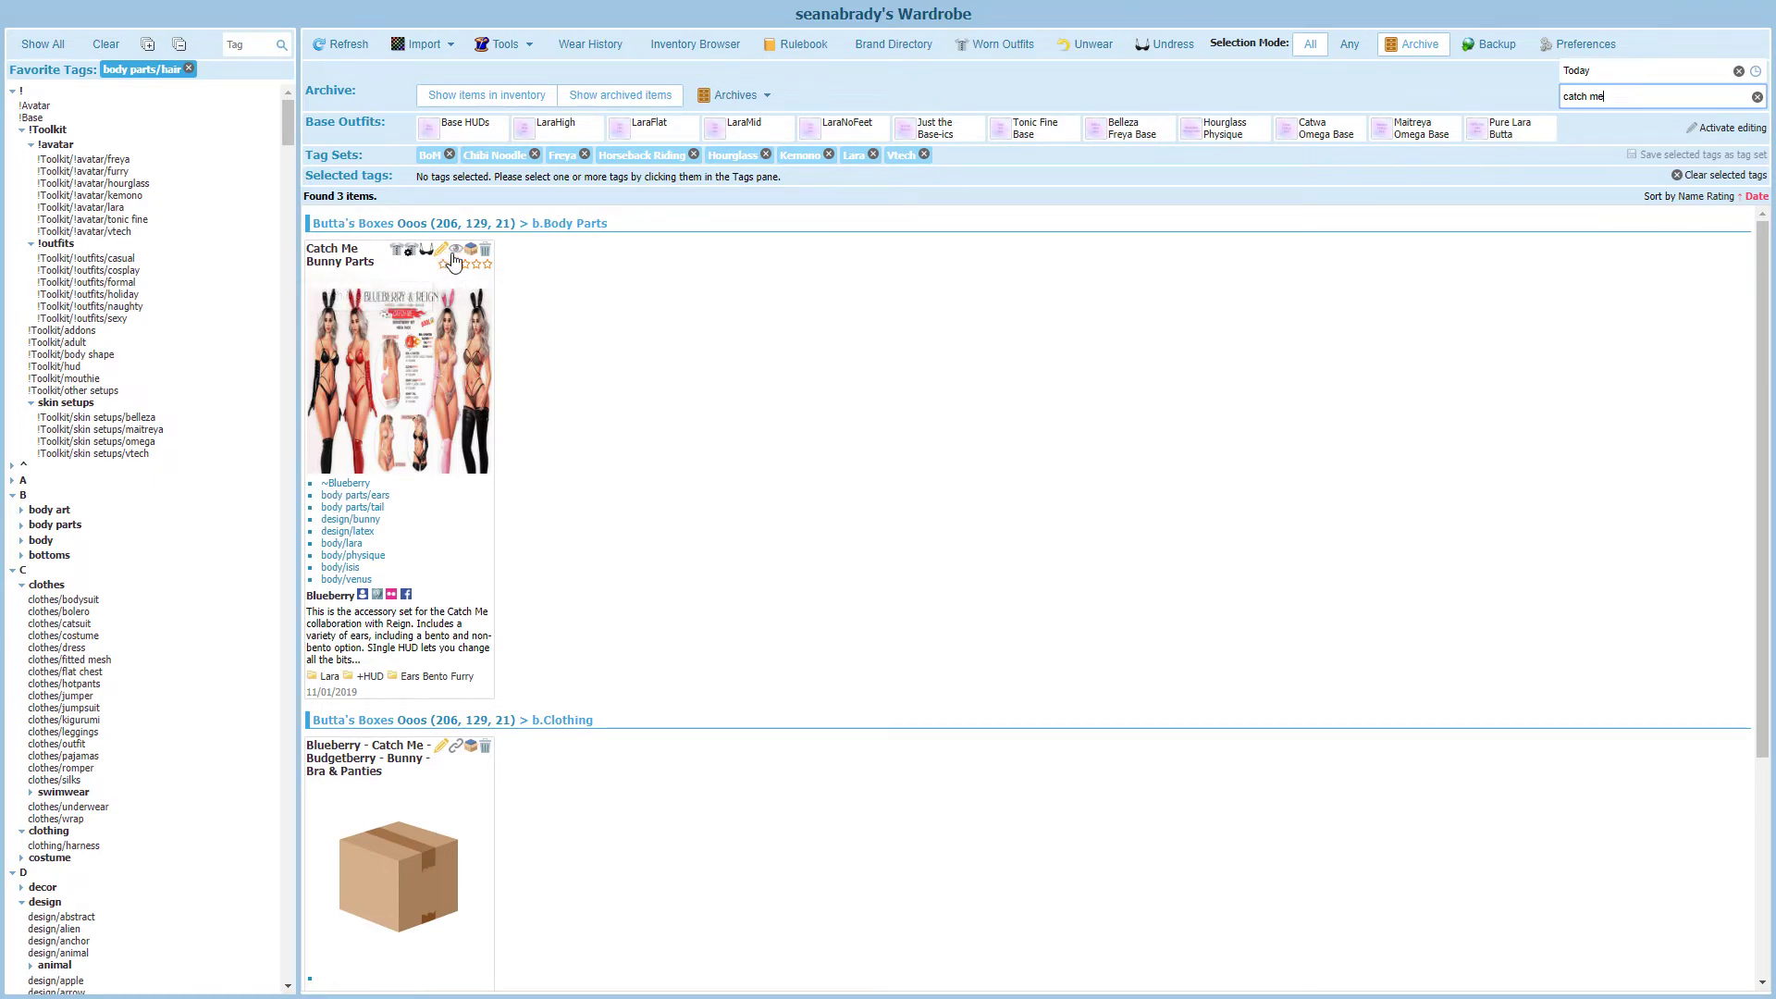
scroll(748, 458, down, 1)
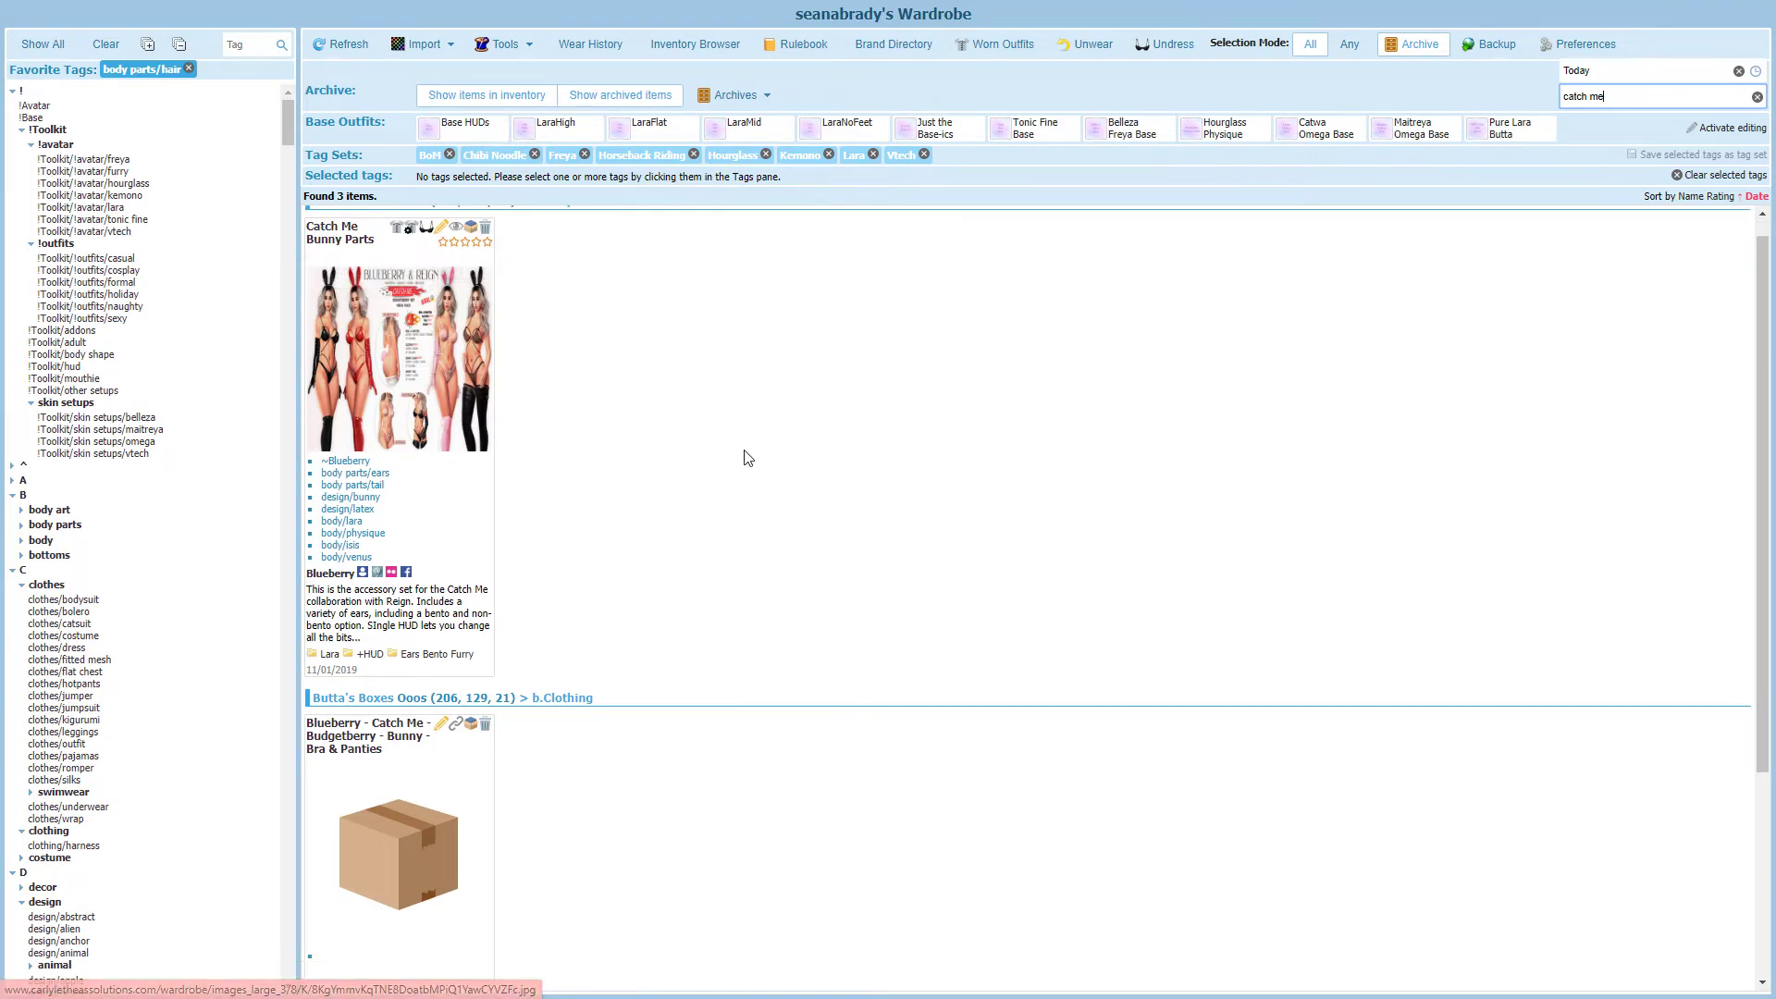
scroll(747, 458, down, 3)
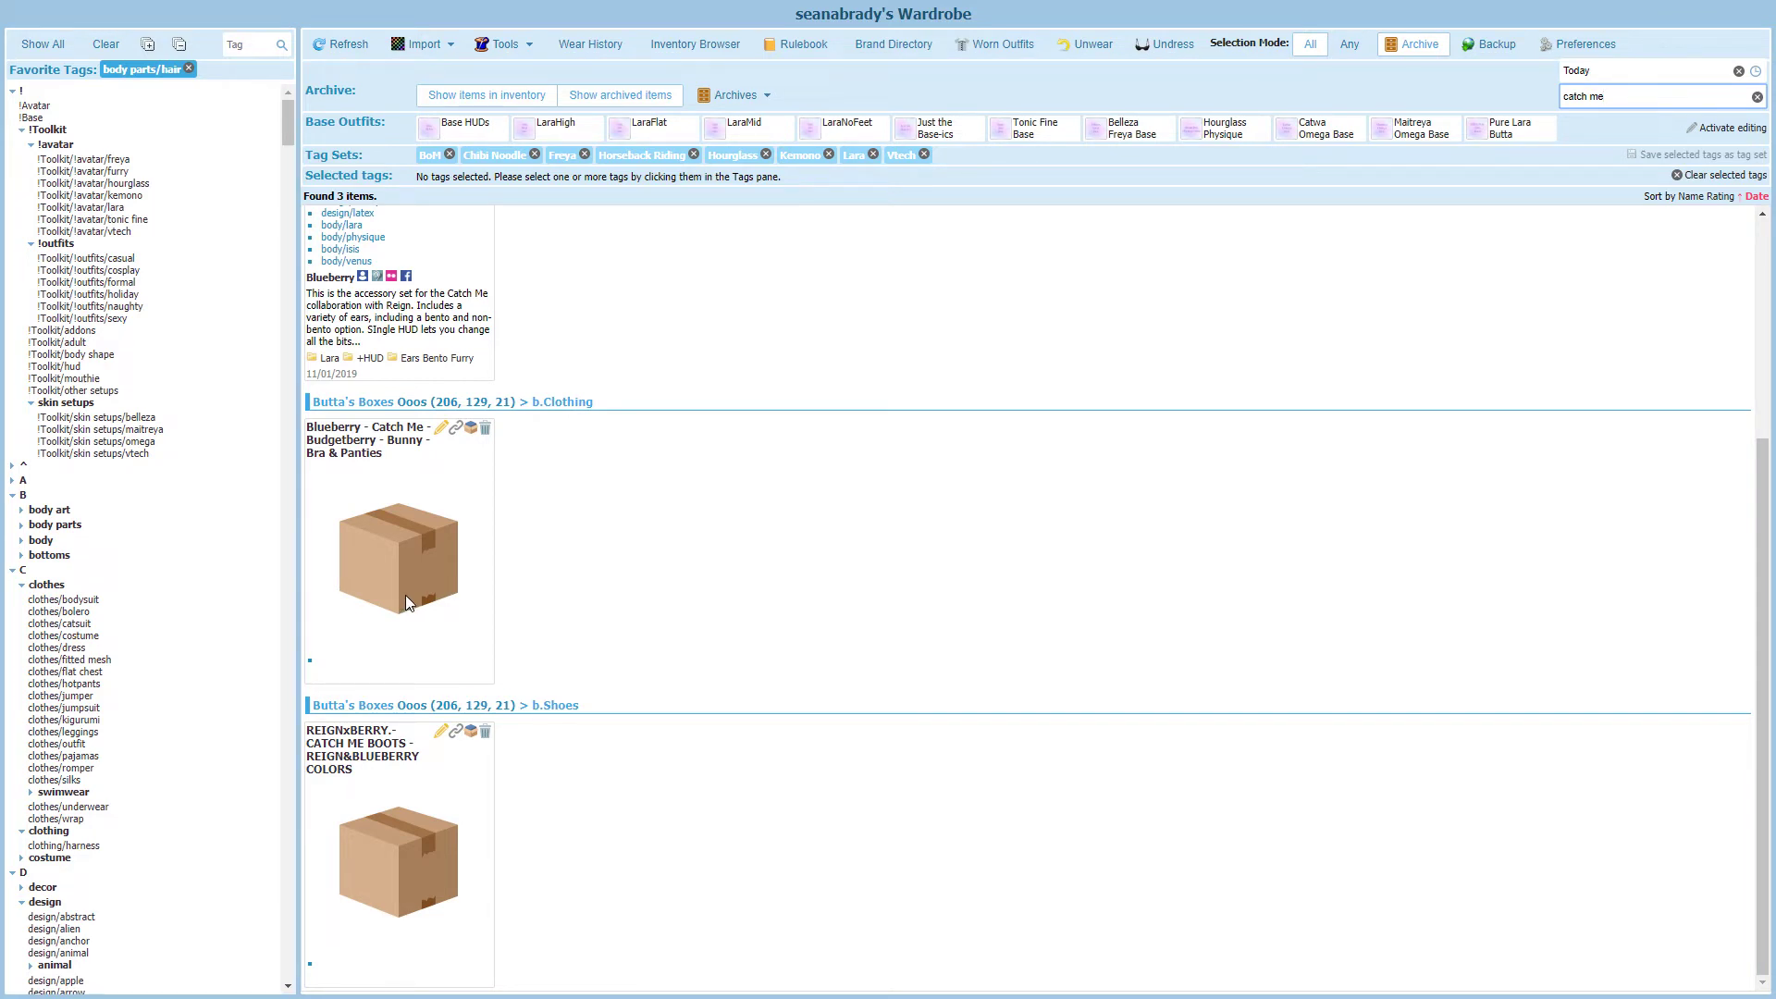
Associate the archived Blueberry Bra & Panties box with the first Catch Me Lingerie item
click(455, 433)
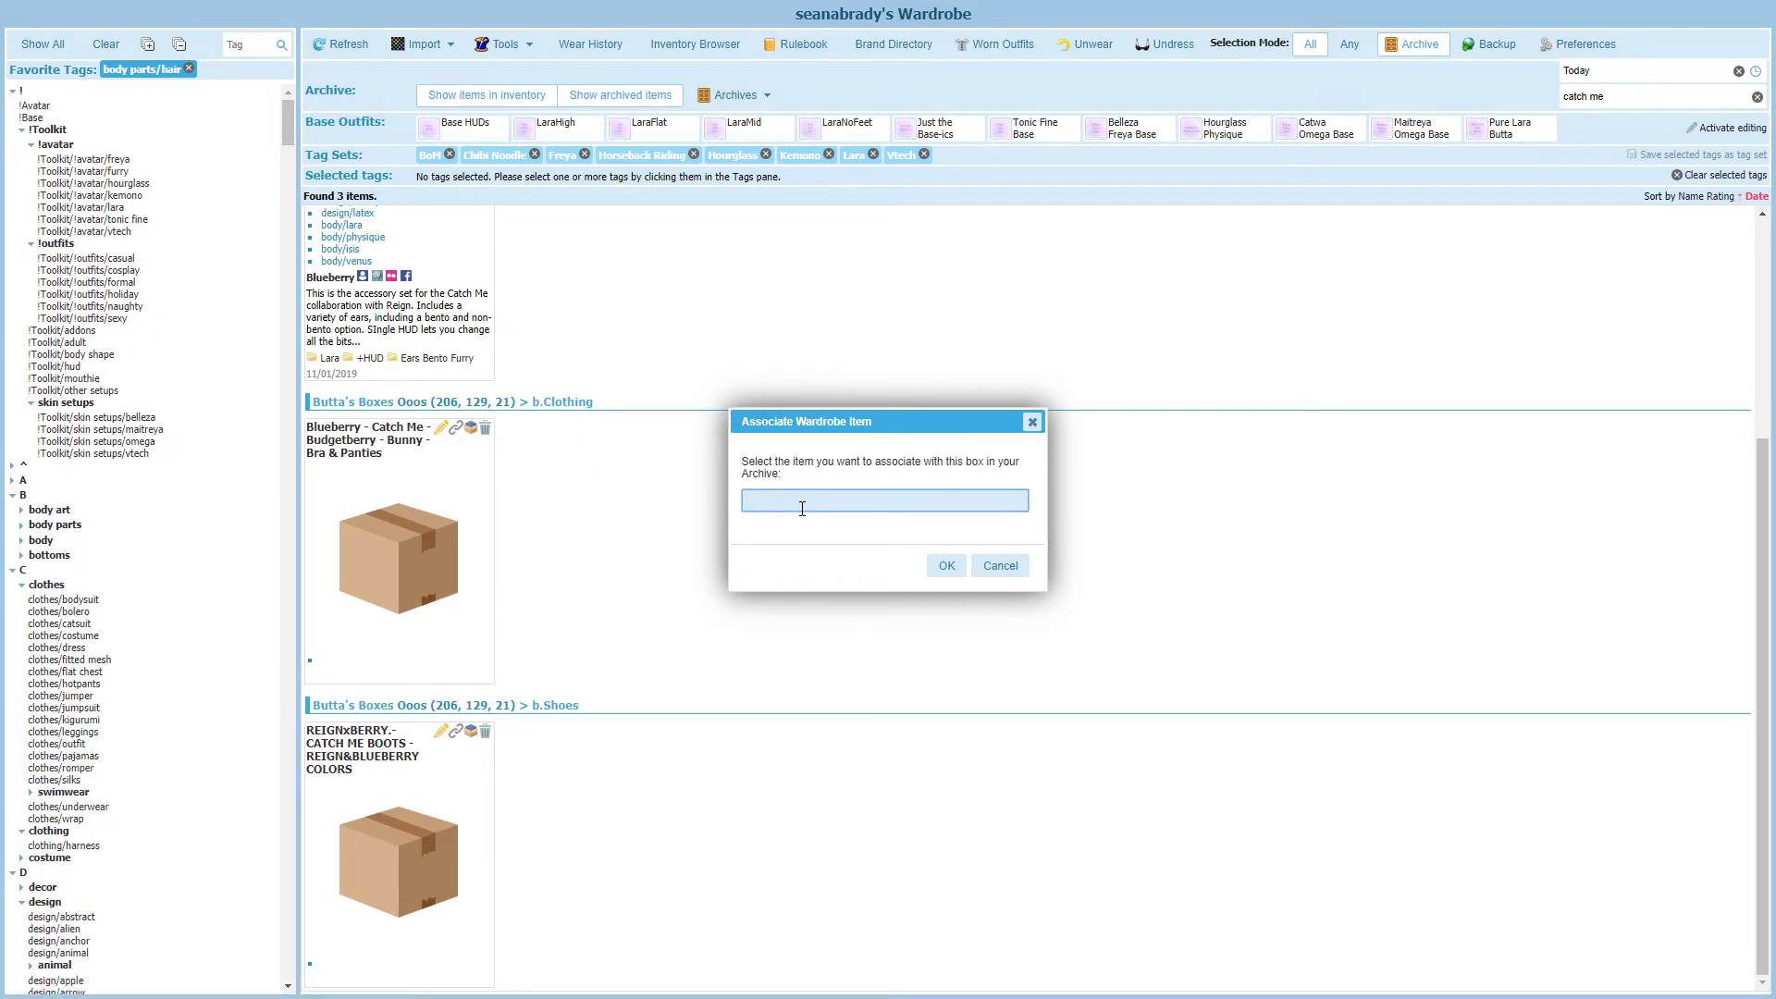
text(catch me l)
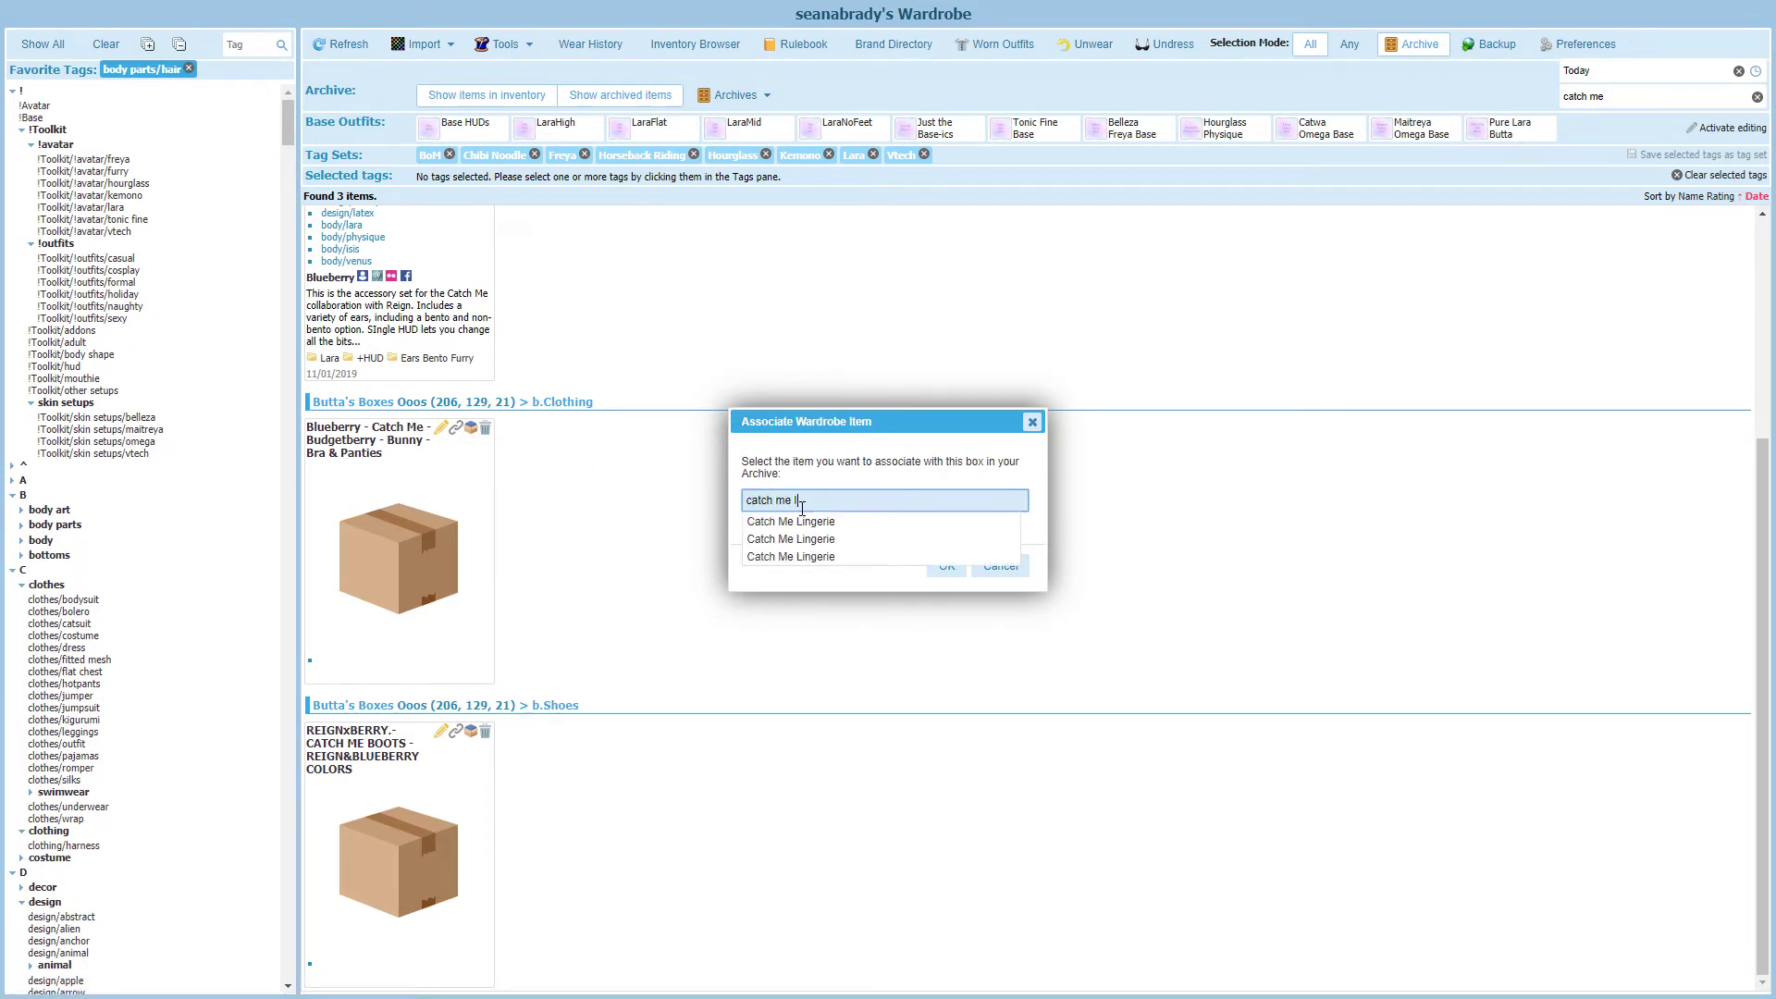
click(847, 523)
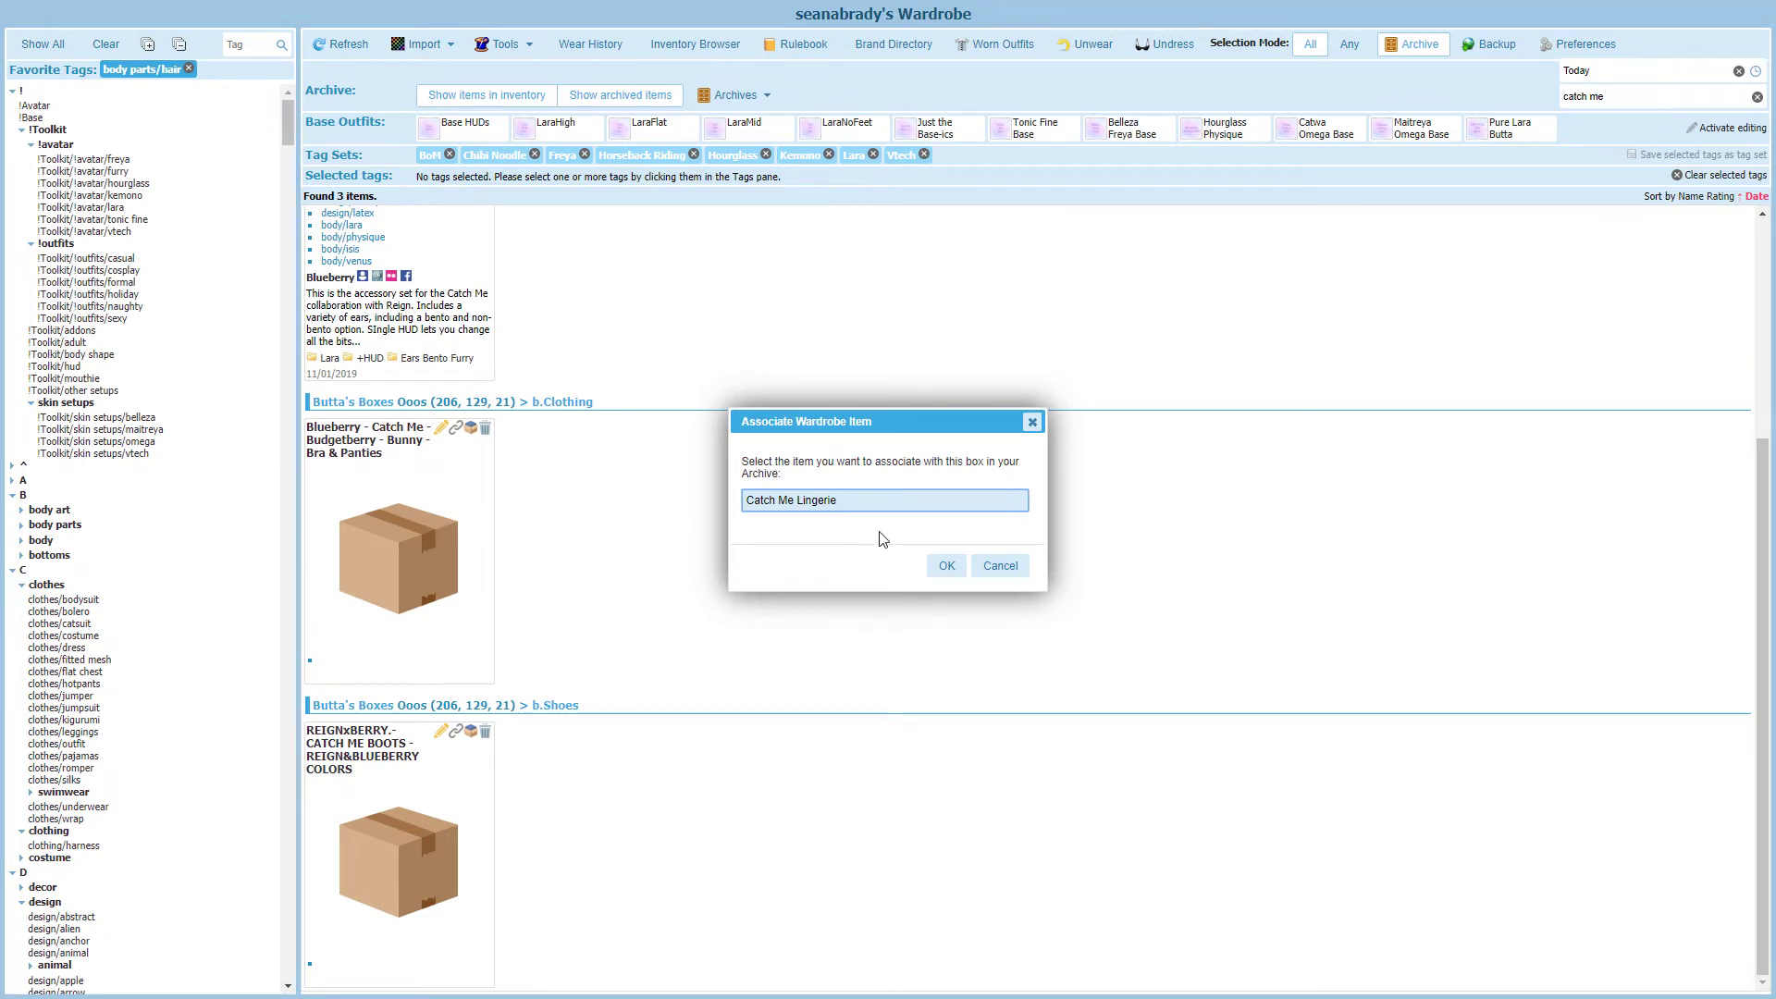
click(946, 565)
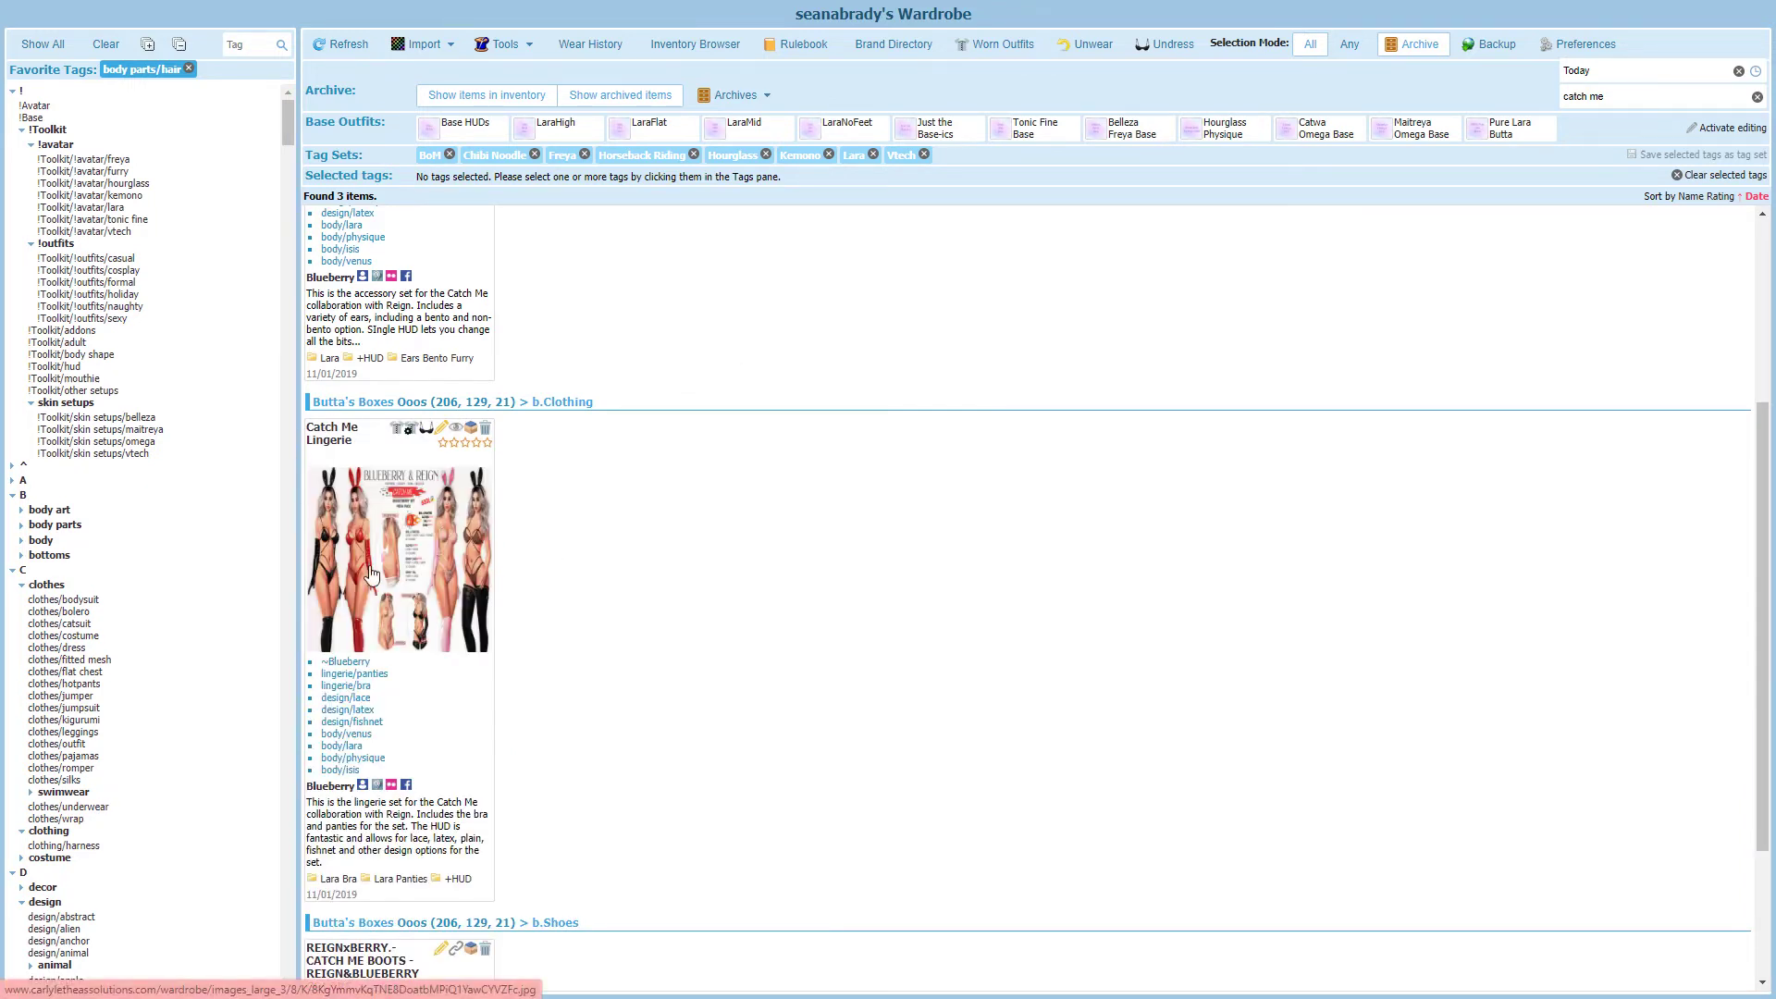
Associate the archived REIGNxBERRY boots box with the first Catch Me Boots item and clear the archive search
scroll(543, 563, down, 2)
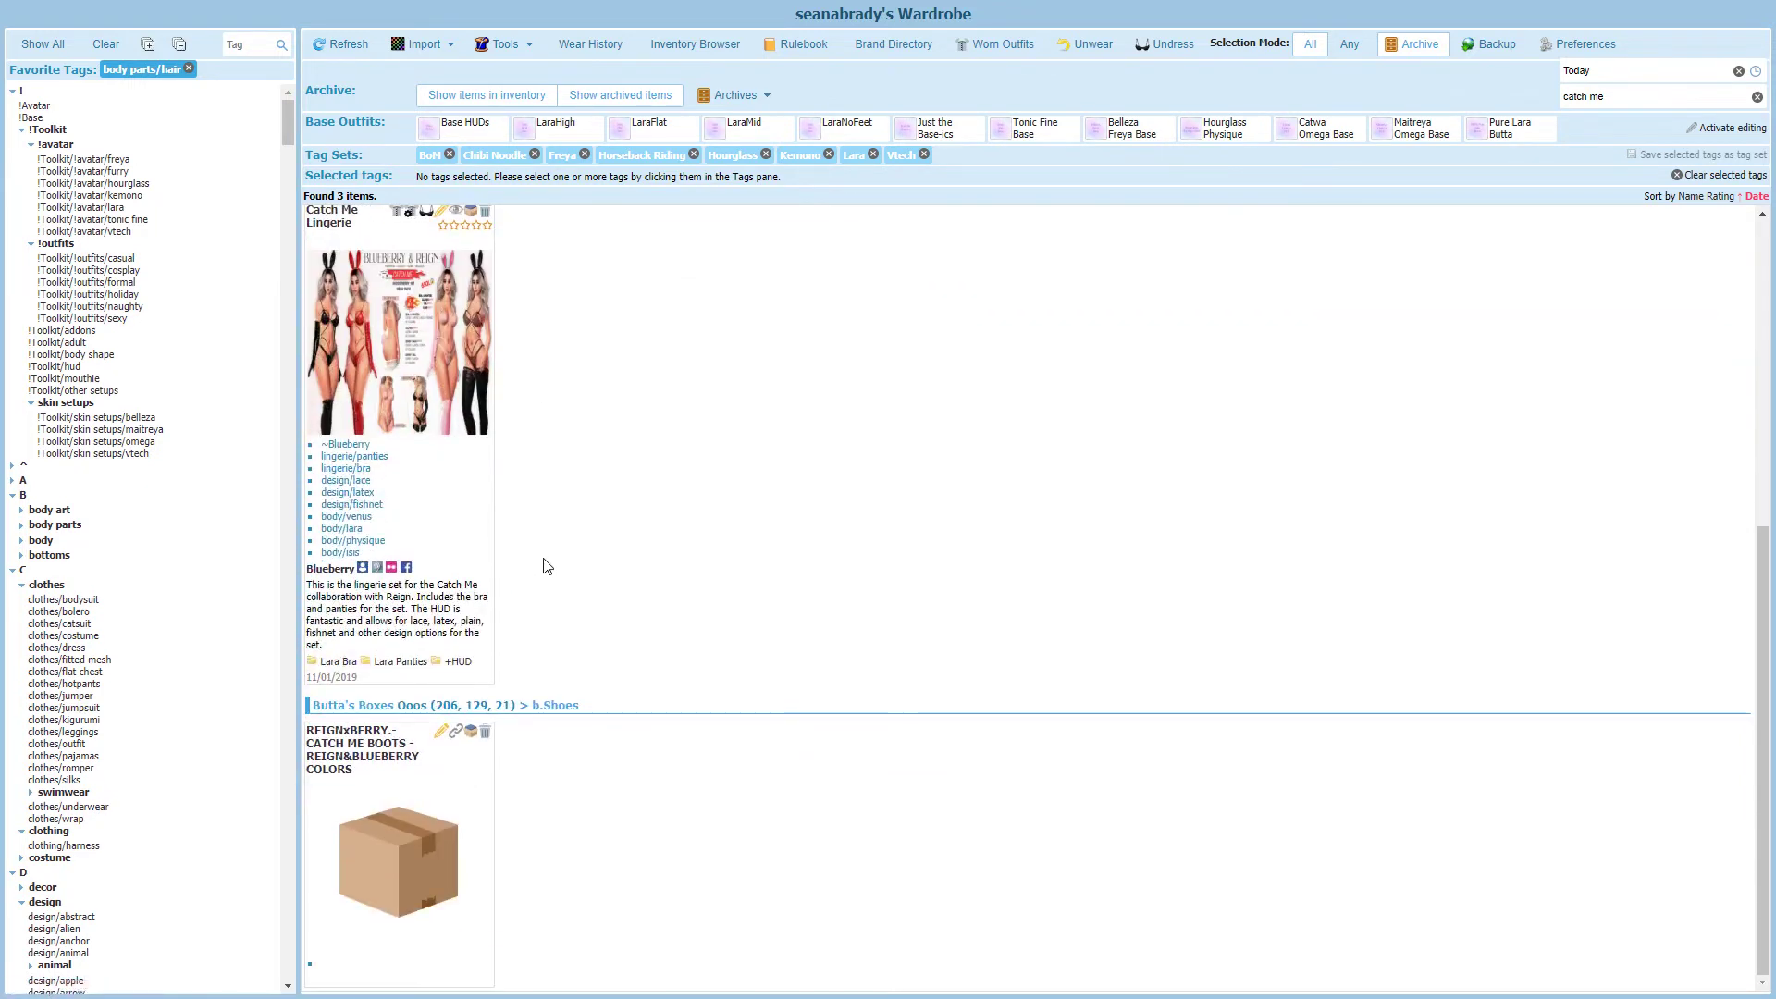
click(454, 740)
double_click(818, 500)
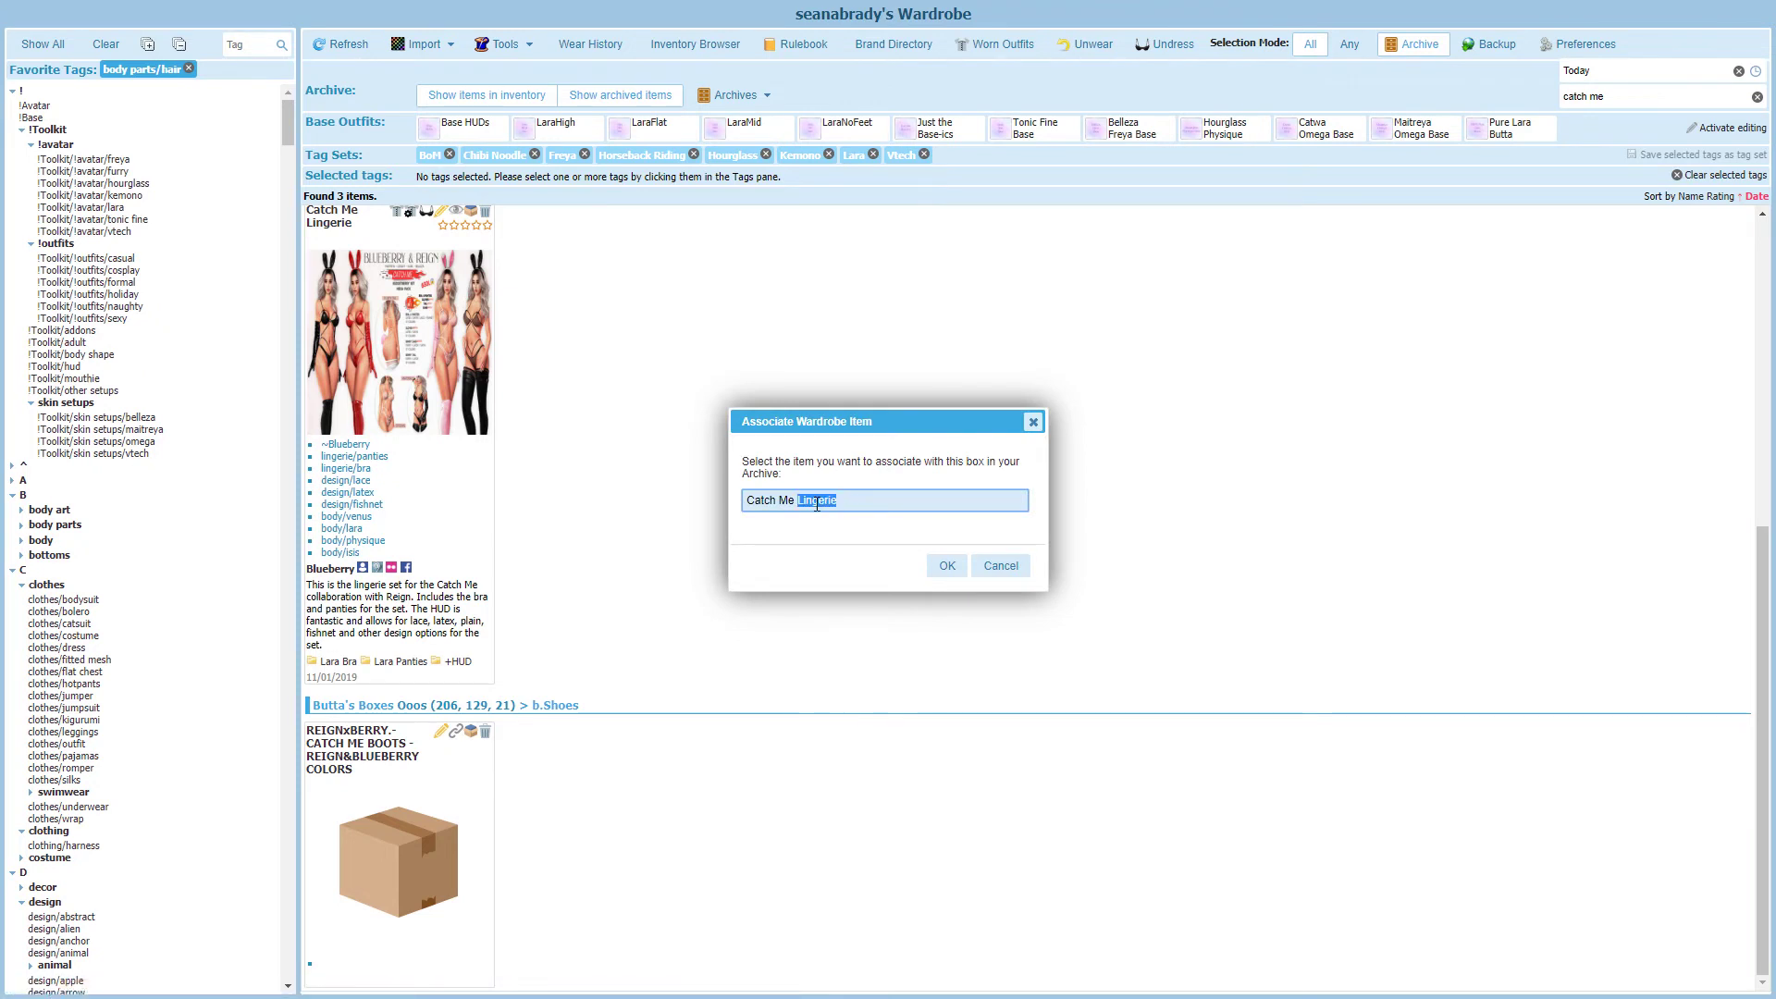
text(boots)
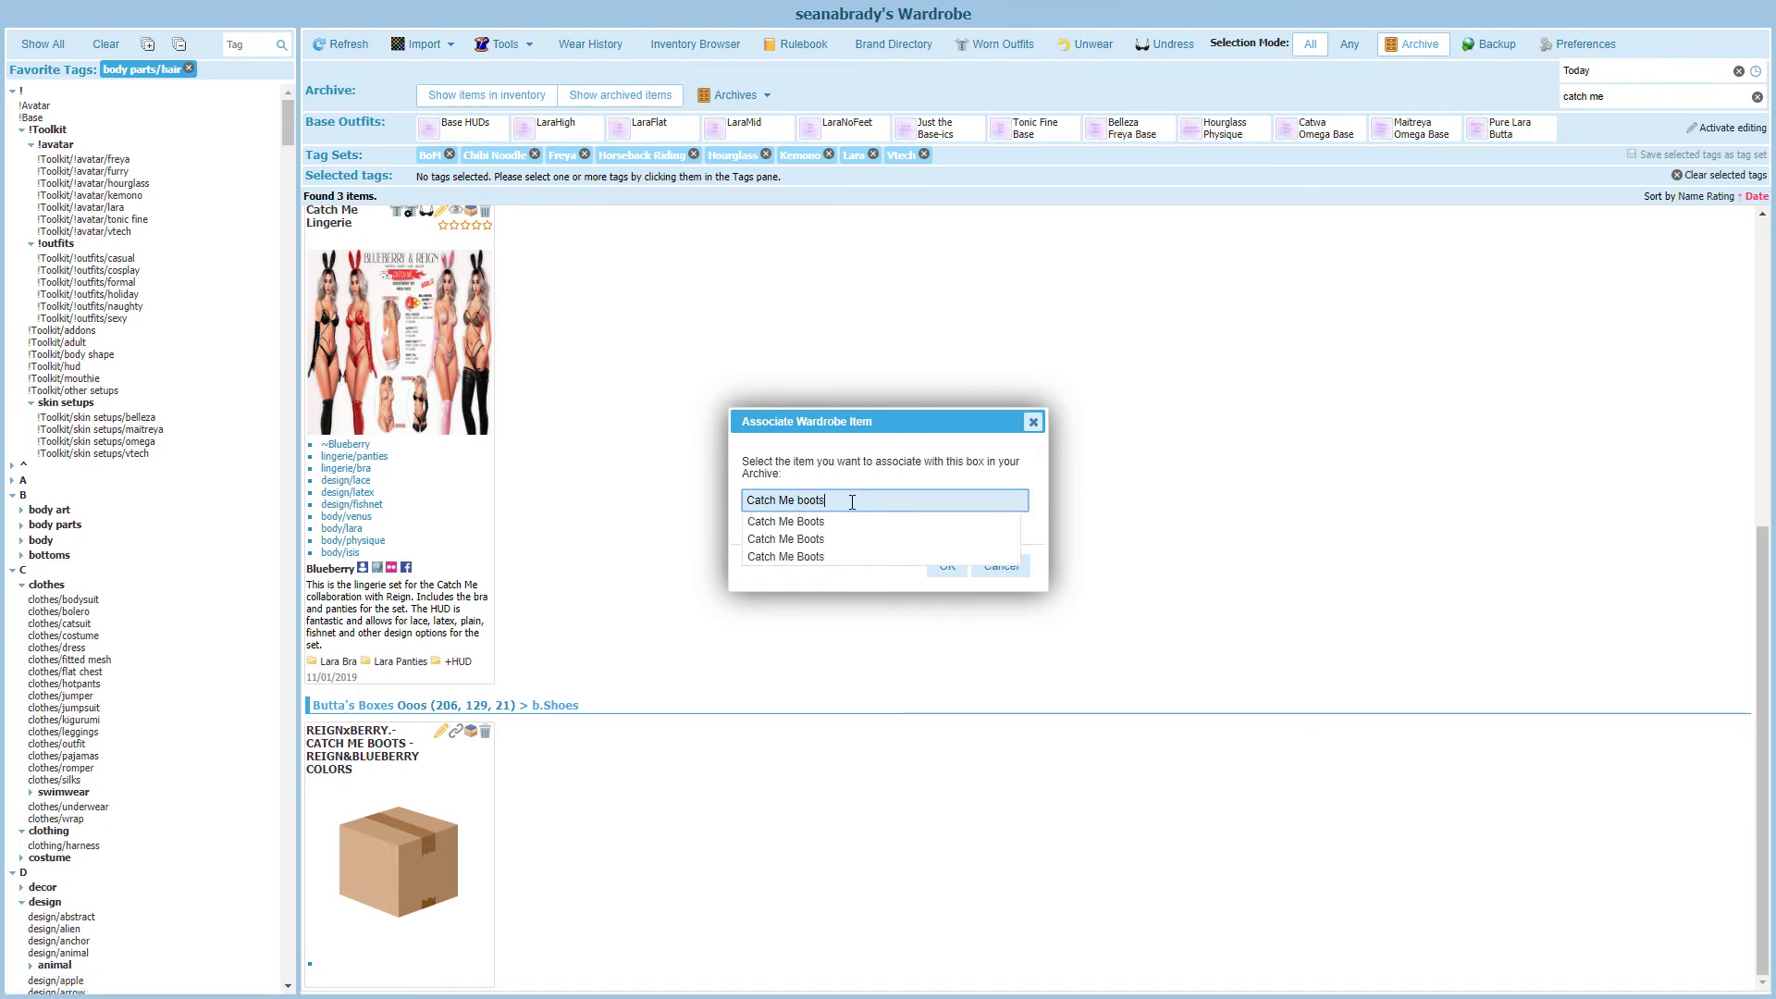
click(818, 523)
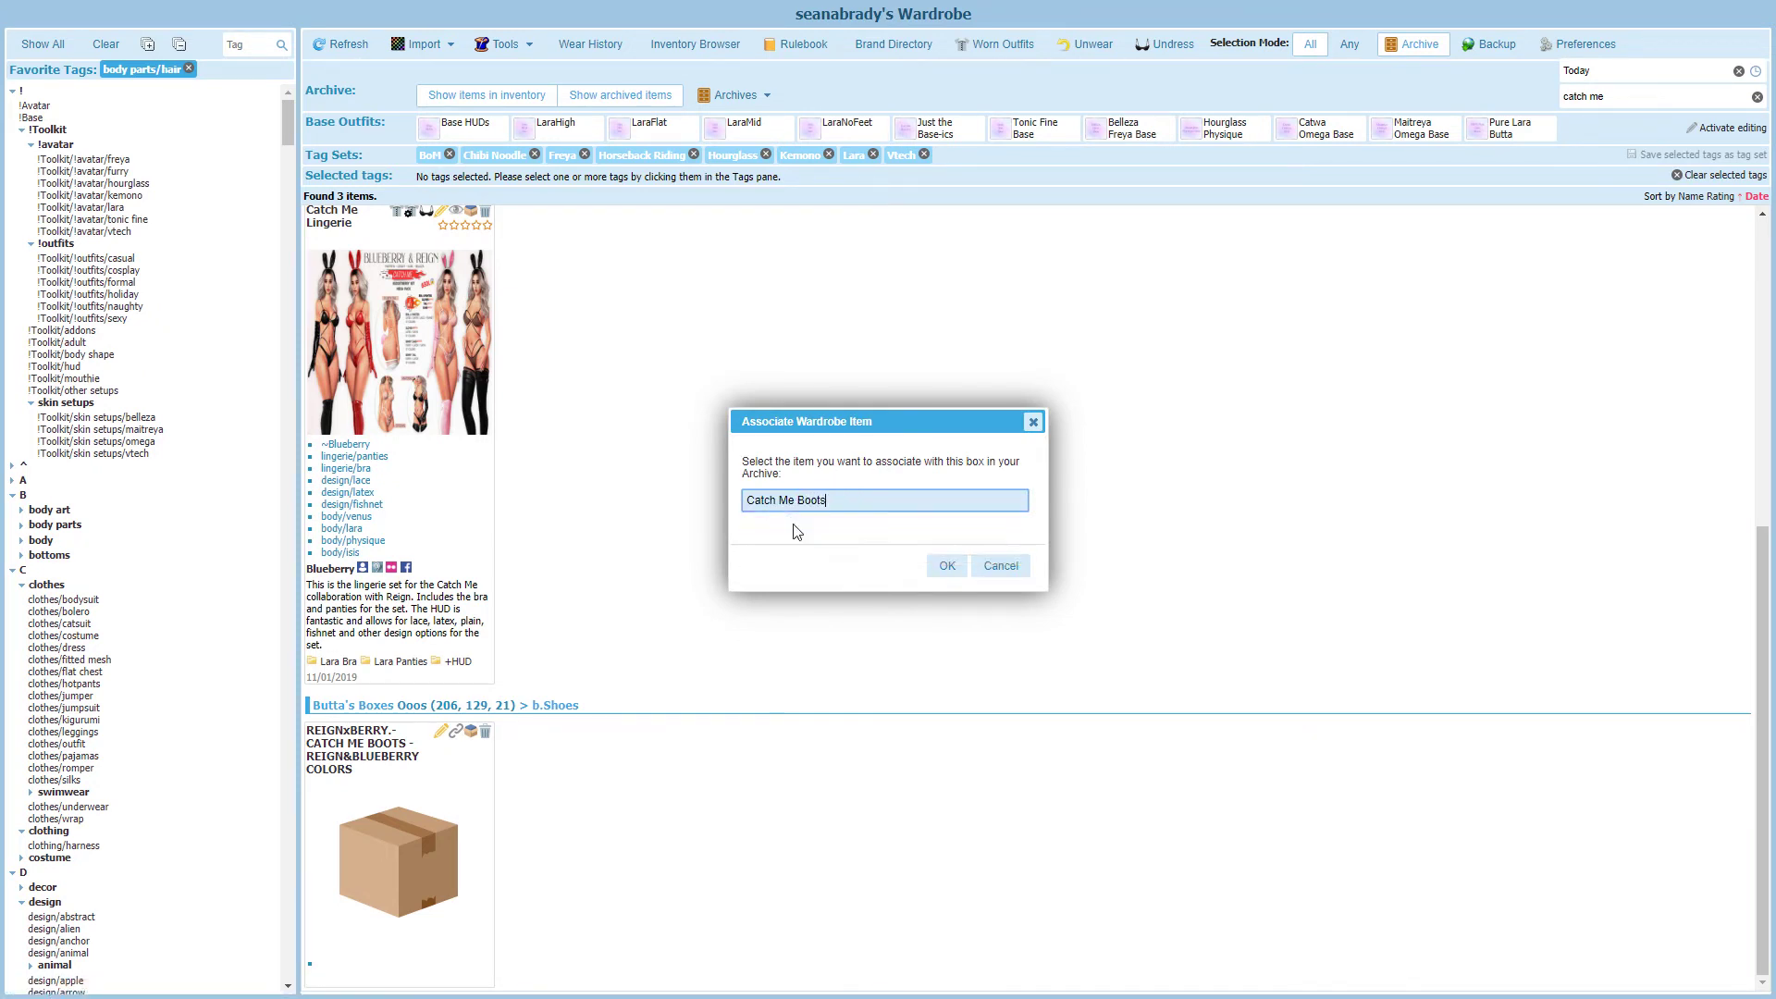
click(948, 567)
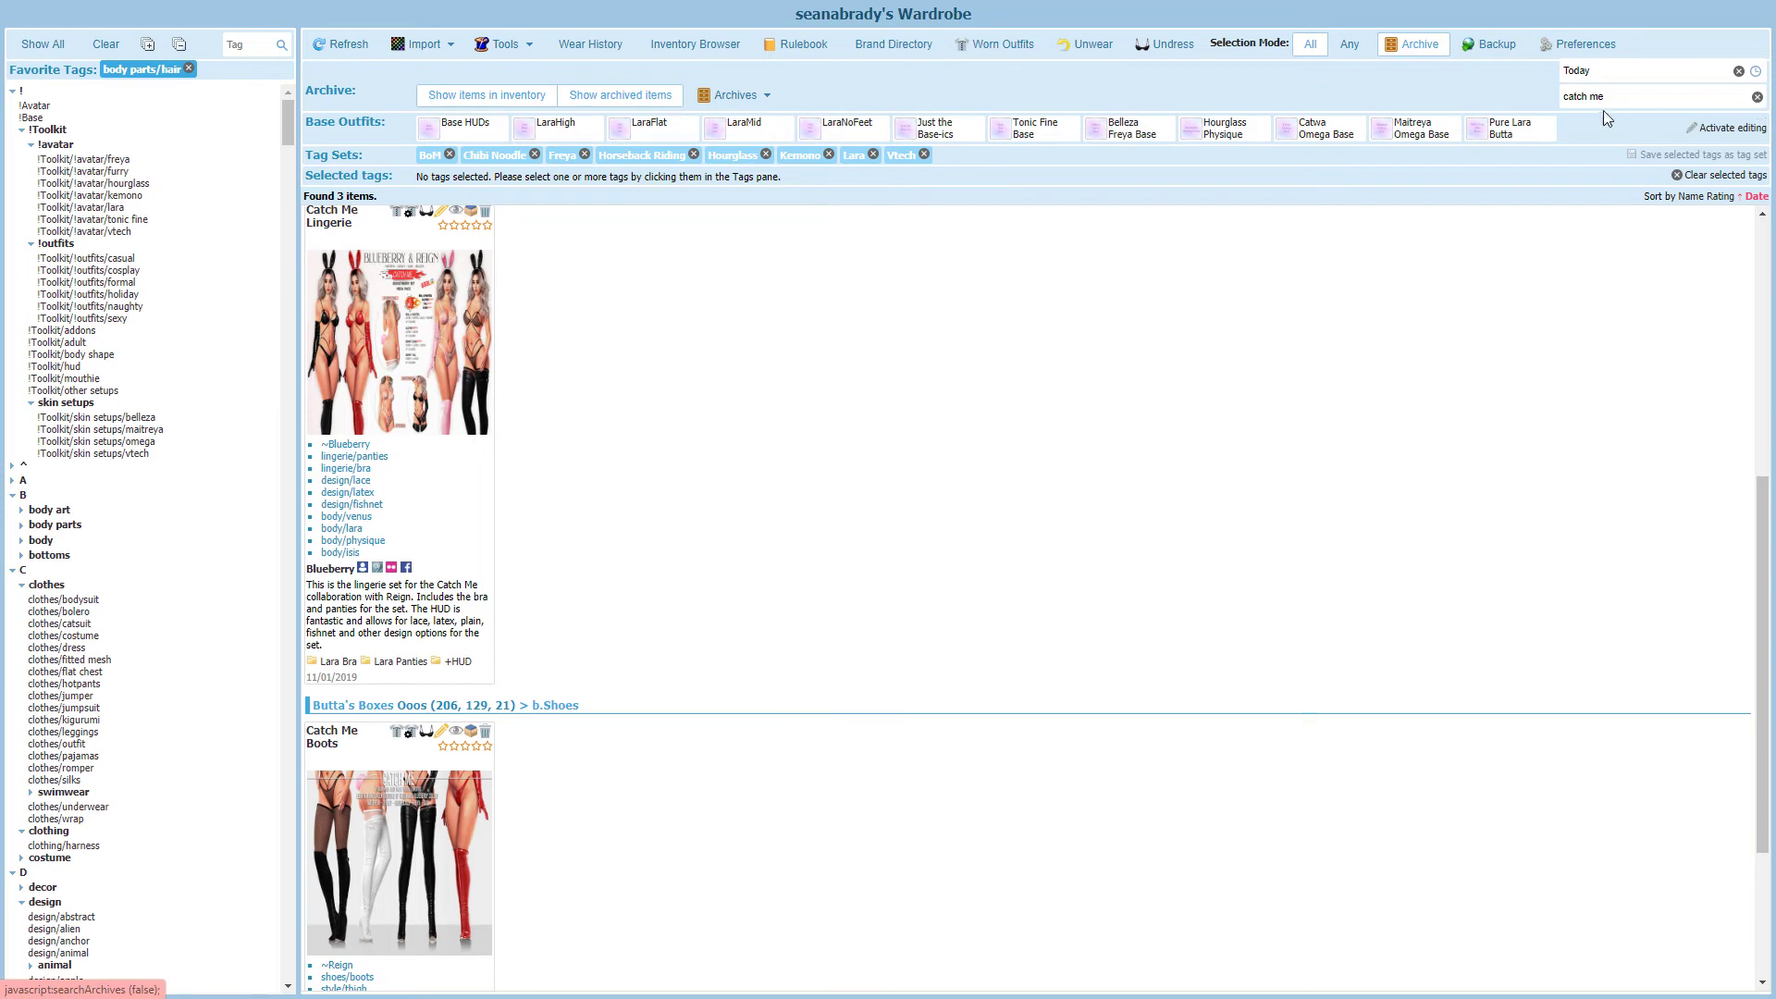
click(1757, 98)
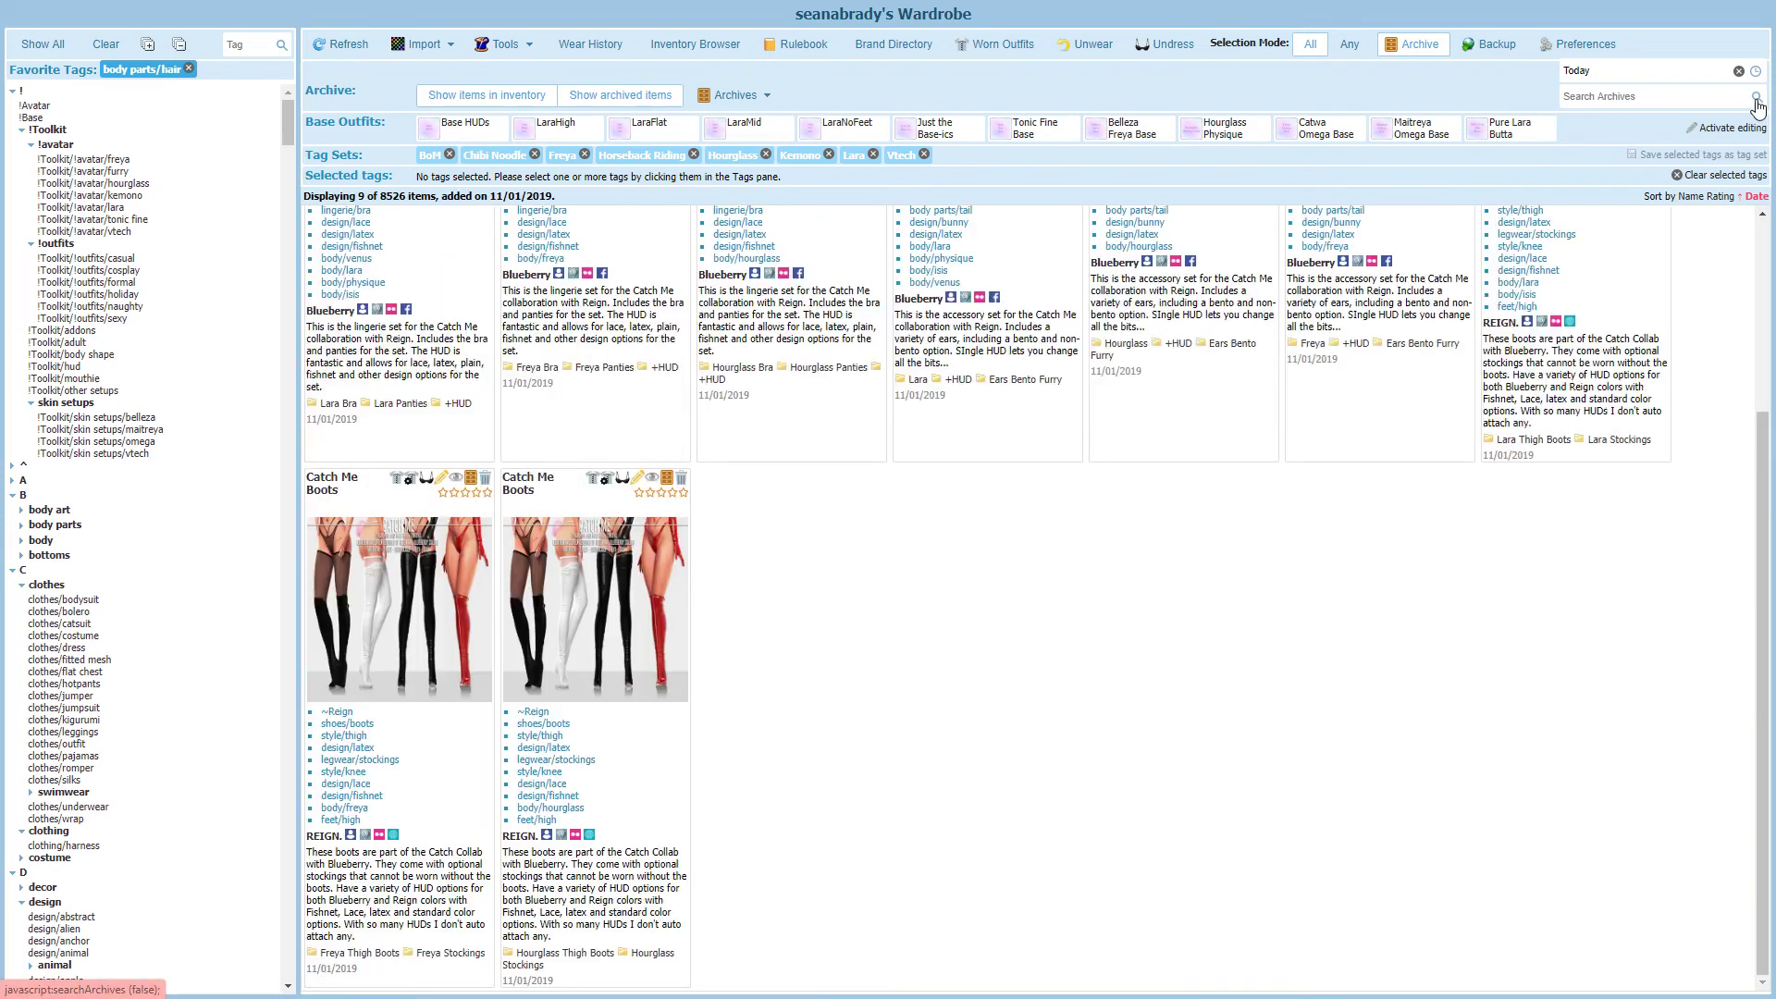